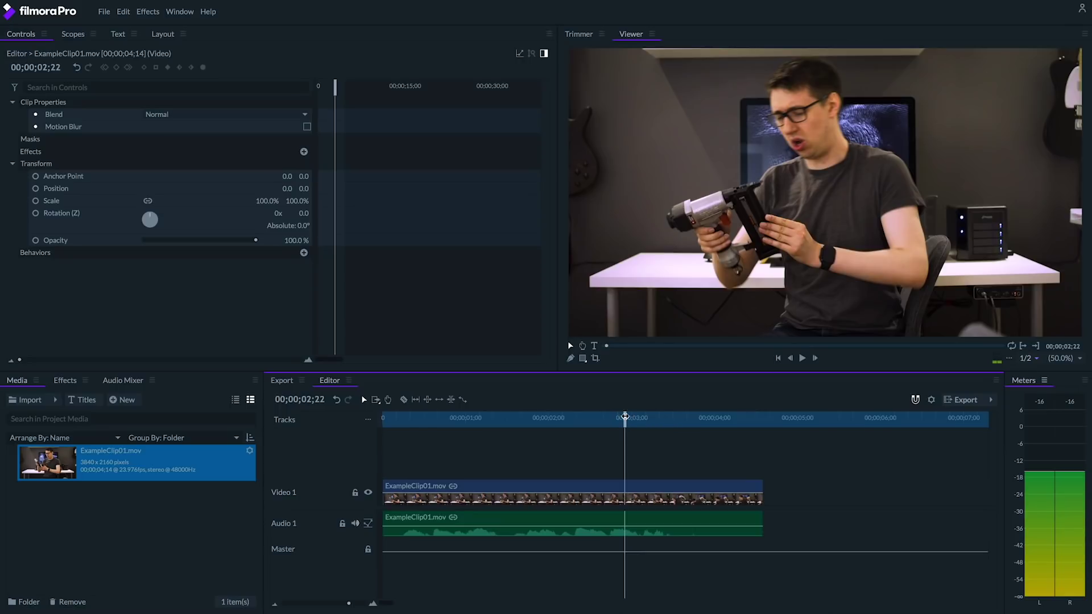
Create a new transparent plane at 3840 × 2160 with square pixels, keeping the default name.
click(127, 400)
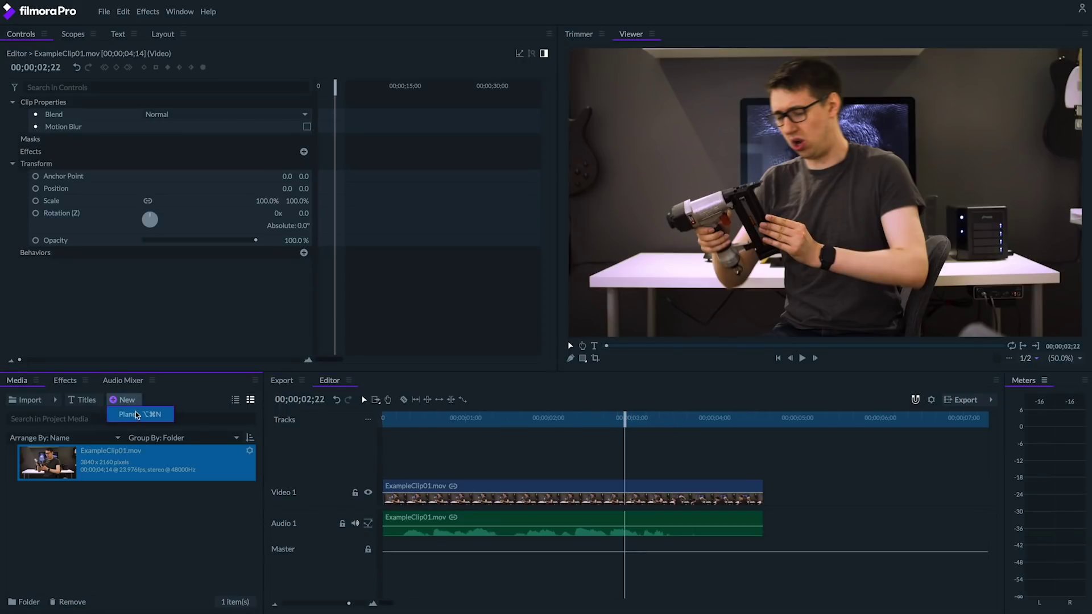
click(140, 414)
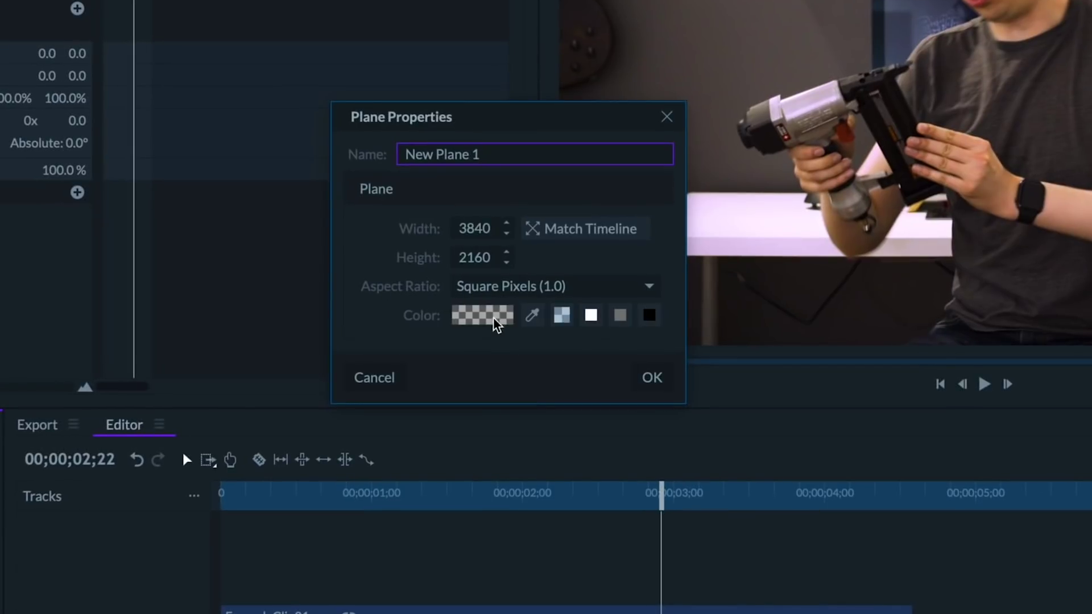
click(652, 378)
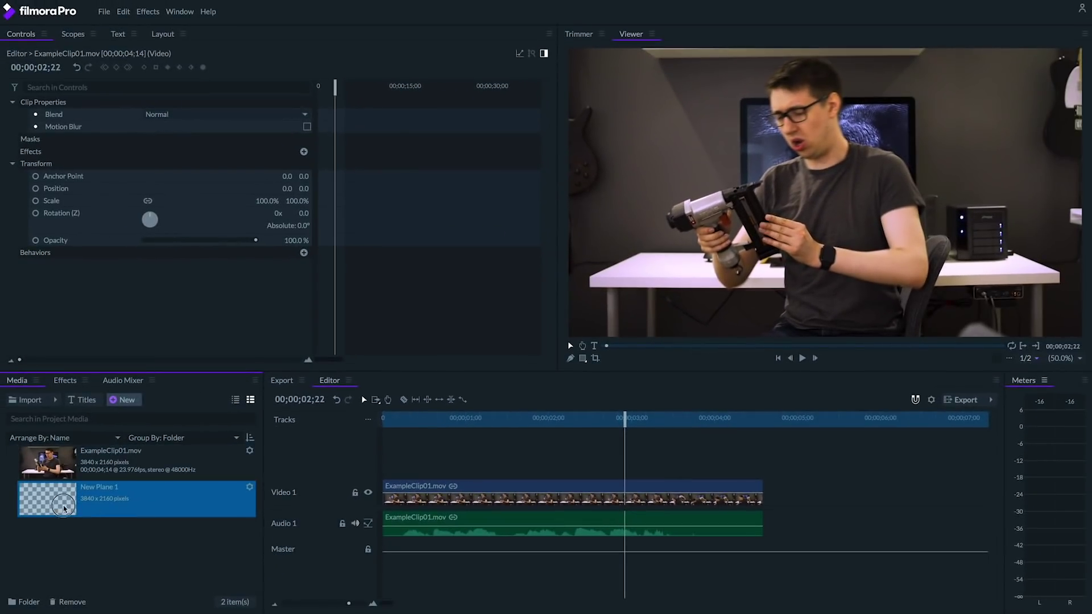
Place New Plane 1 on a track above ExampleClip01.mov and trim it to the same length as the clip.
drag(63, 508, 385, 467)
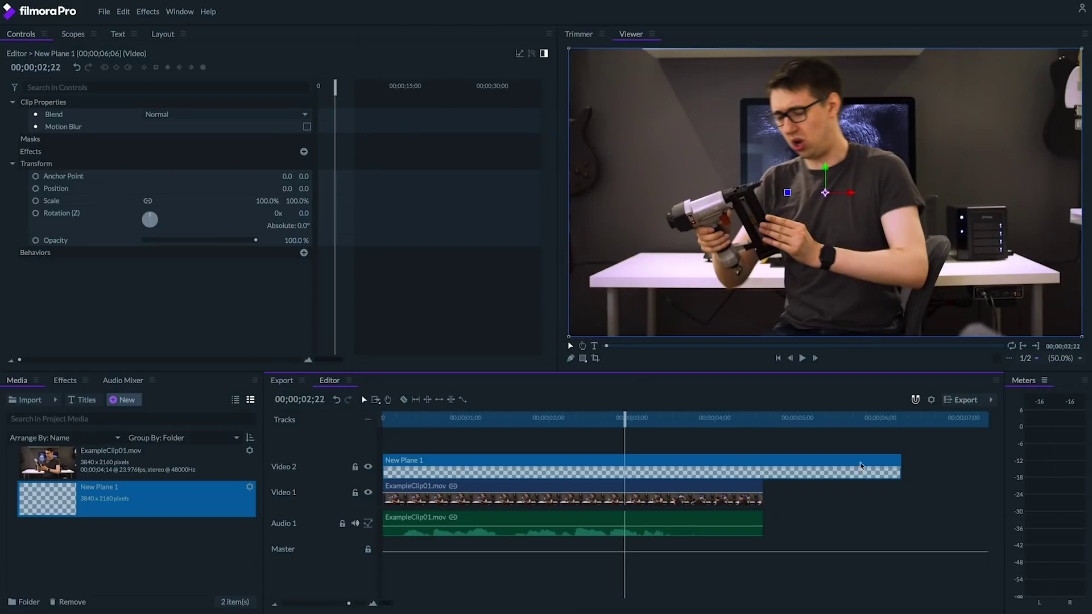
drag(901, 465, 762, 464)
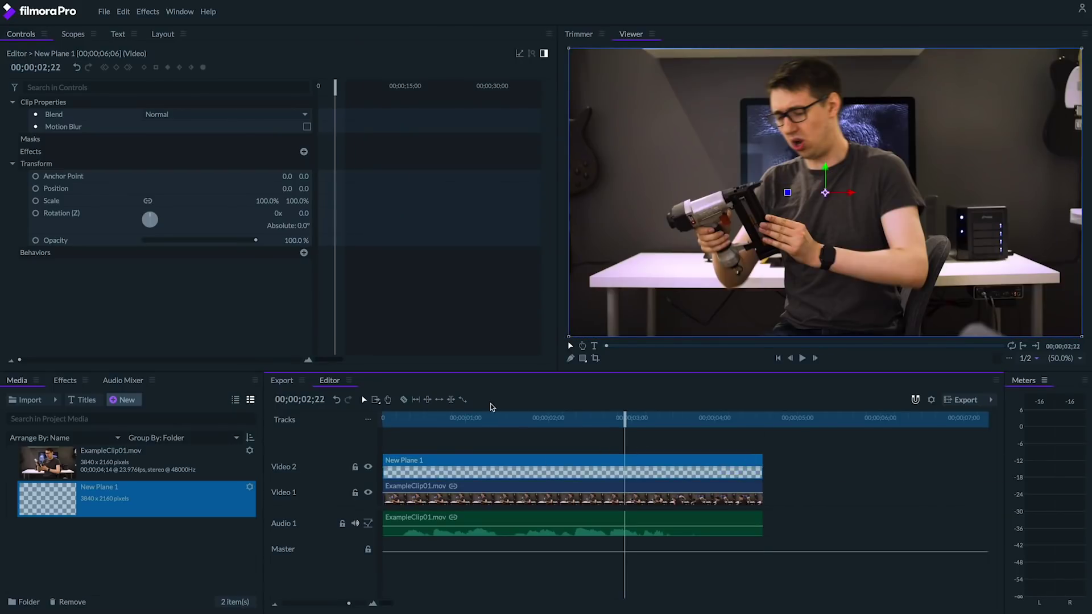
Add the Lightning & Electricity effect to the plane and shift the bolt's start point slightly downward in the frame.
click(304, 152)
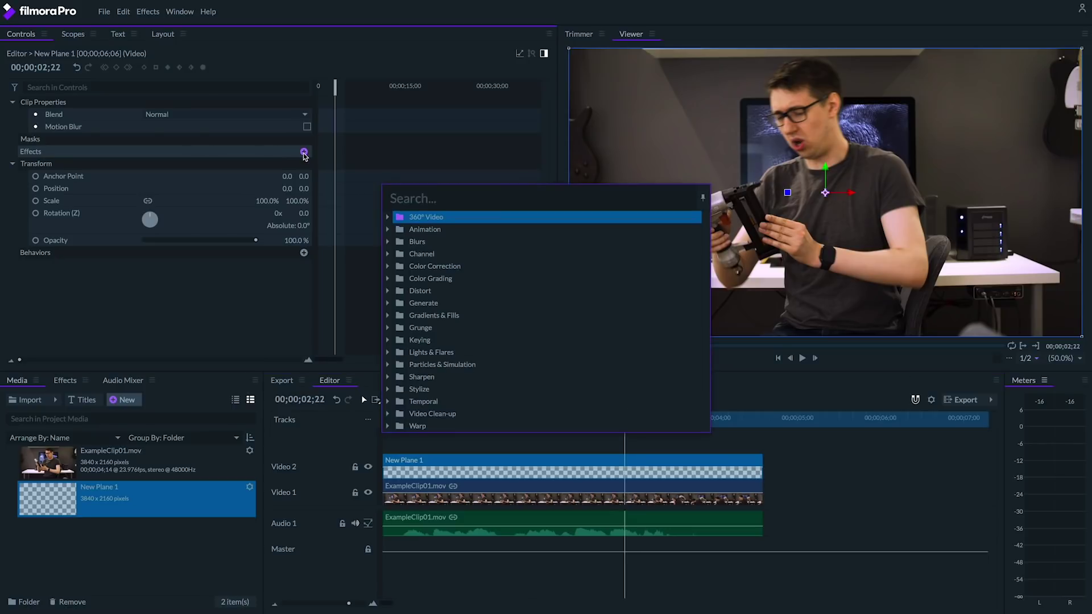
text(lightning)
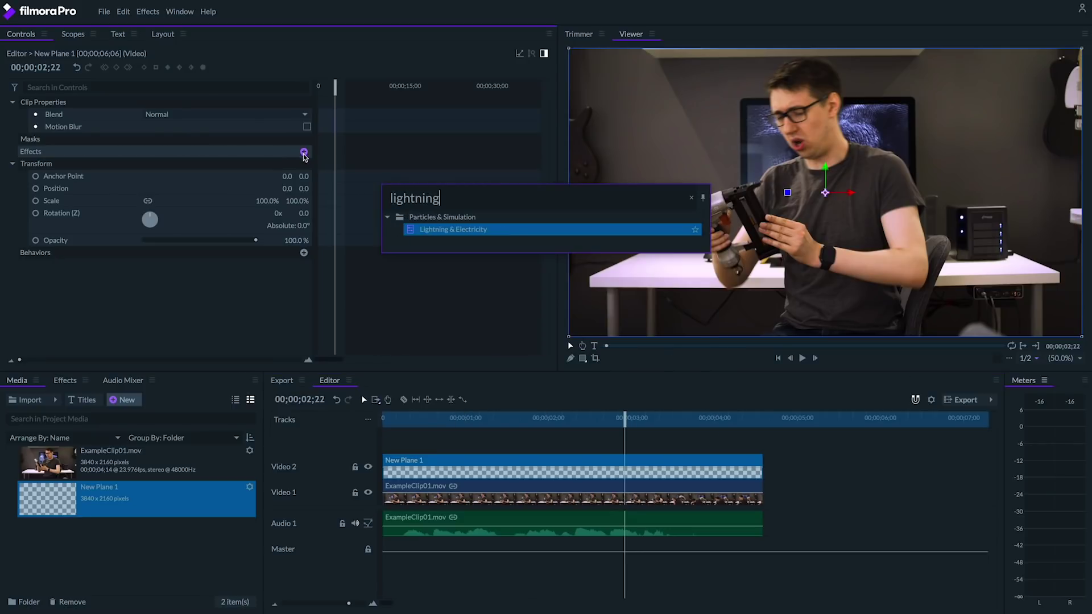
click(443, 230)
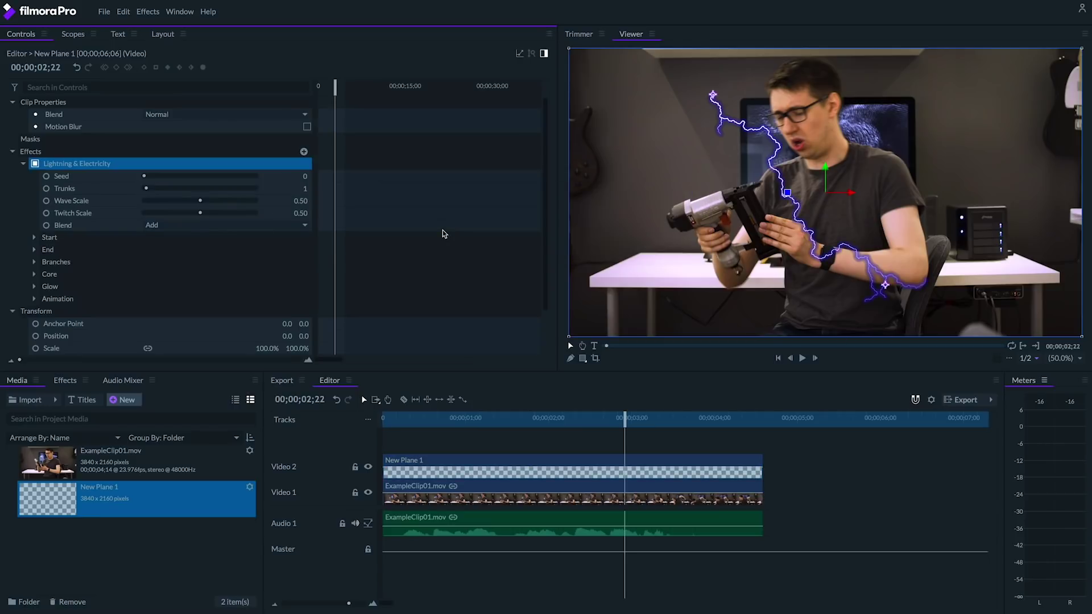
drag(712, 94, 707, 114)
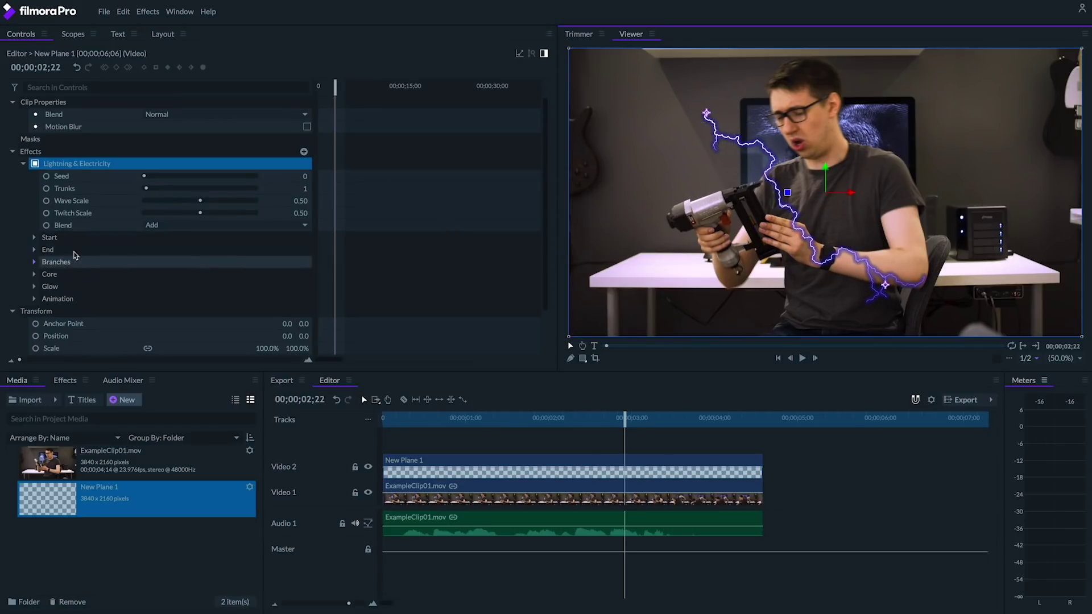
Straighten the bolt by setting Wave Scale and Twitch Scale to 0.00, and remove its branches.
drag(200, 205, 129, 205)
drag(201, 213, 128, 214)
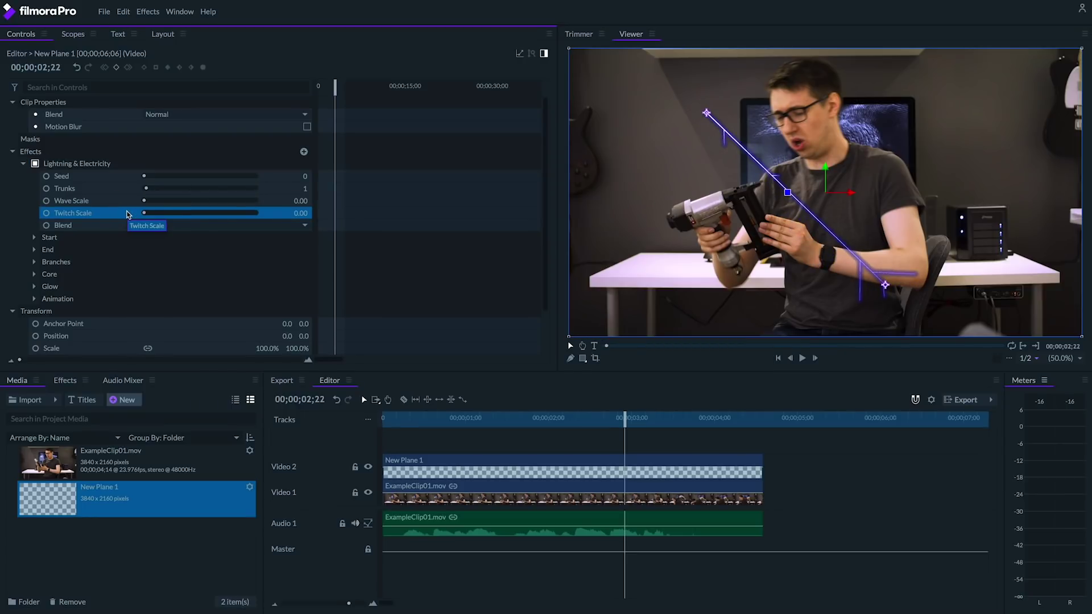
click(35, 262)
drag(152, 277, 93, 274)
click(35, 263)
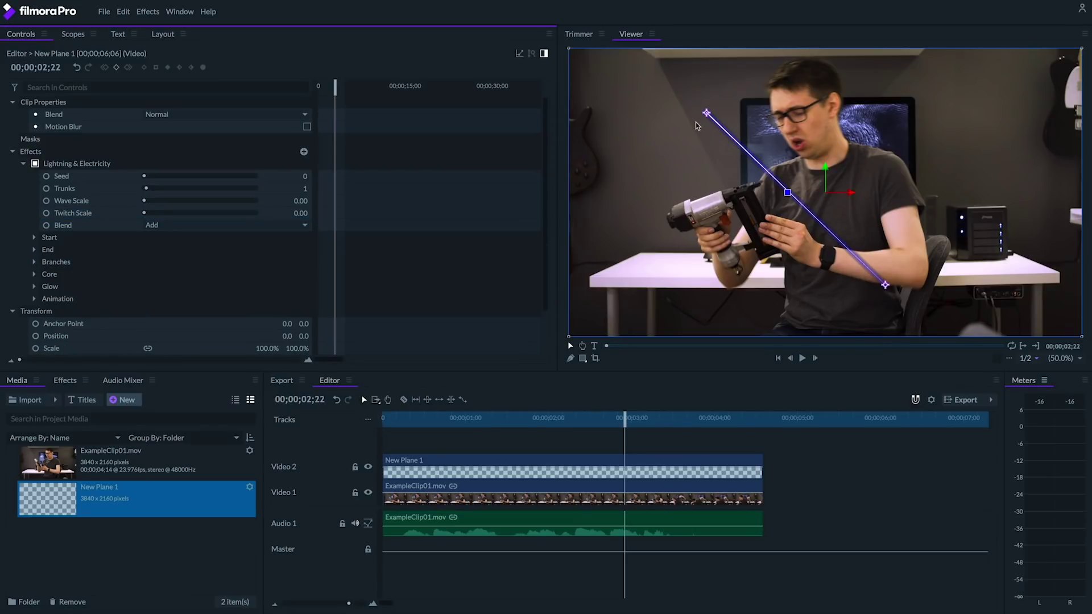
Set the bolt's End Width to 1.00 and stretch it from the nail gun's tip to an End Point of 1989.0, 867.0 outside the frame.
click(34, 250)
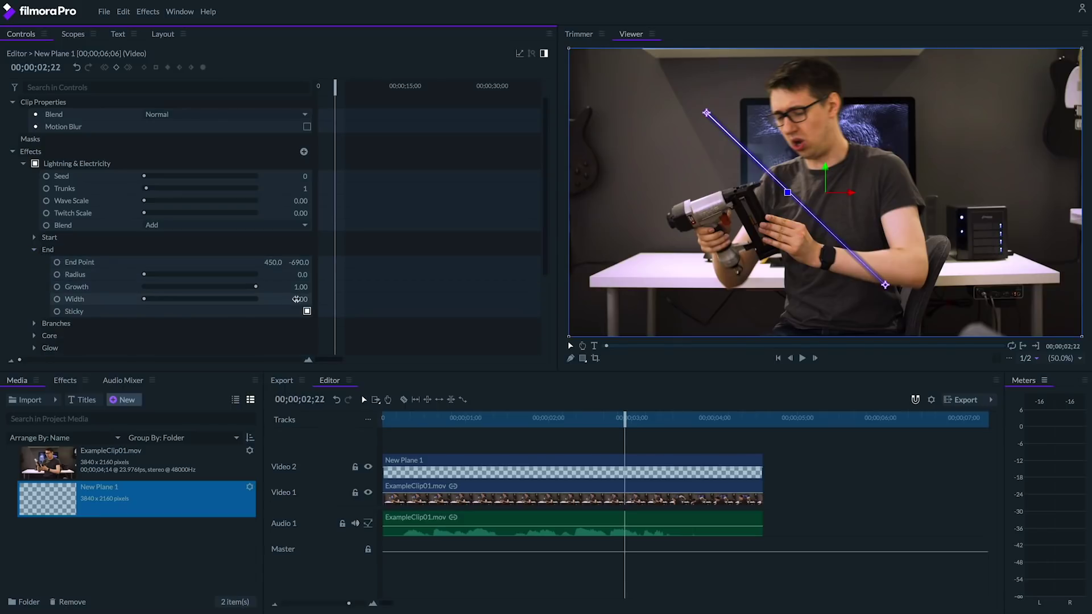
key(Return)
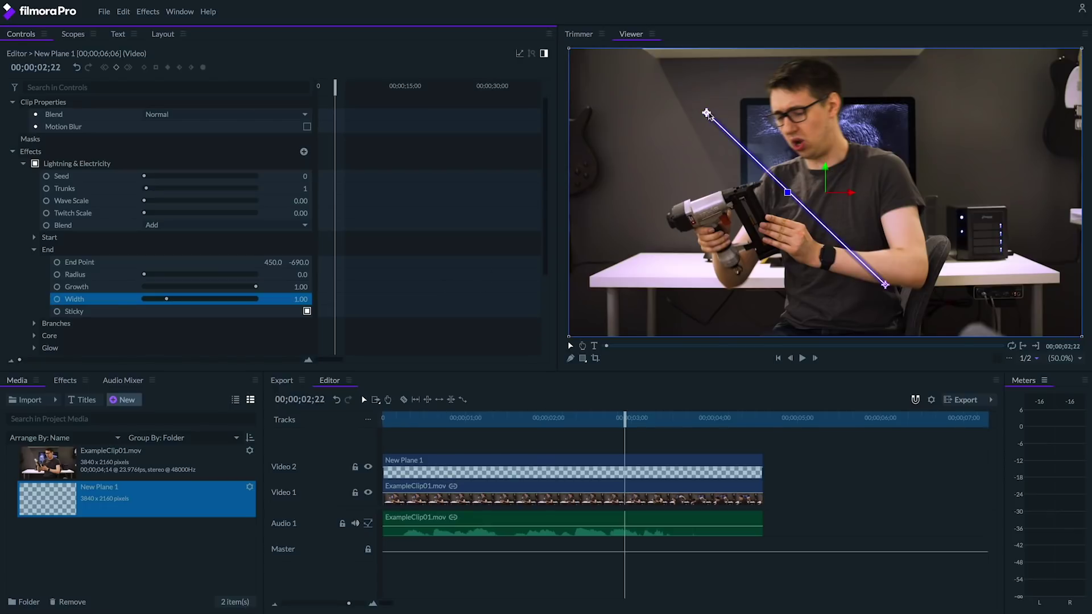
drag(885, 285, 1088, 81)
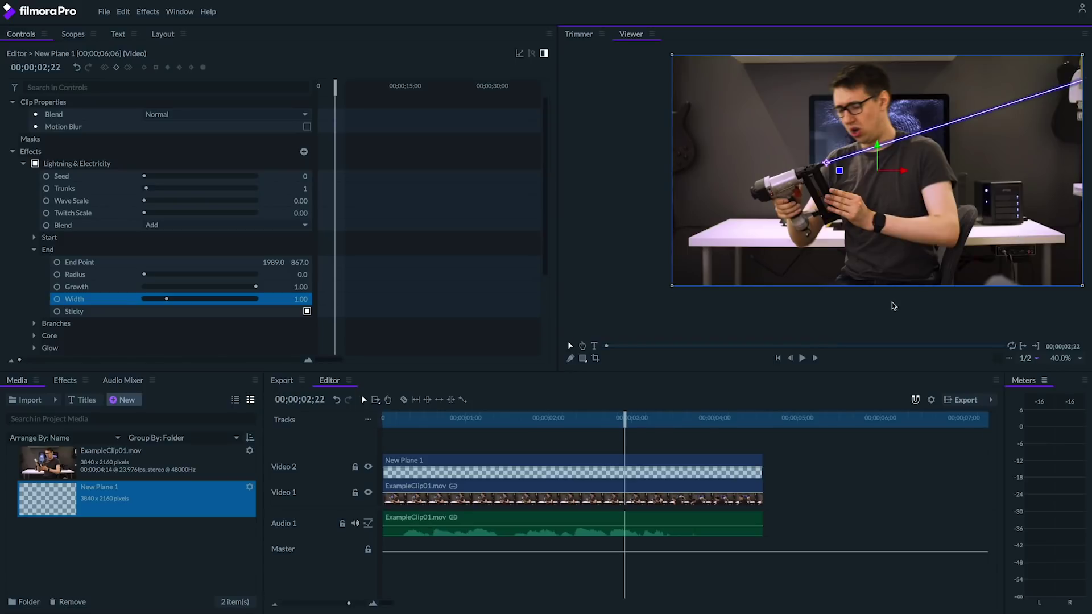
click(1080, 359)
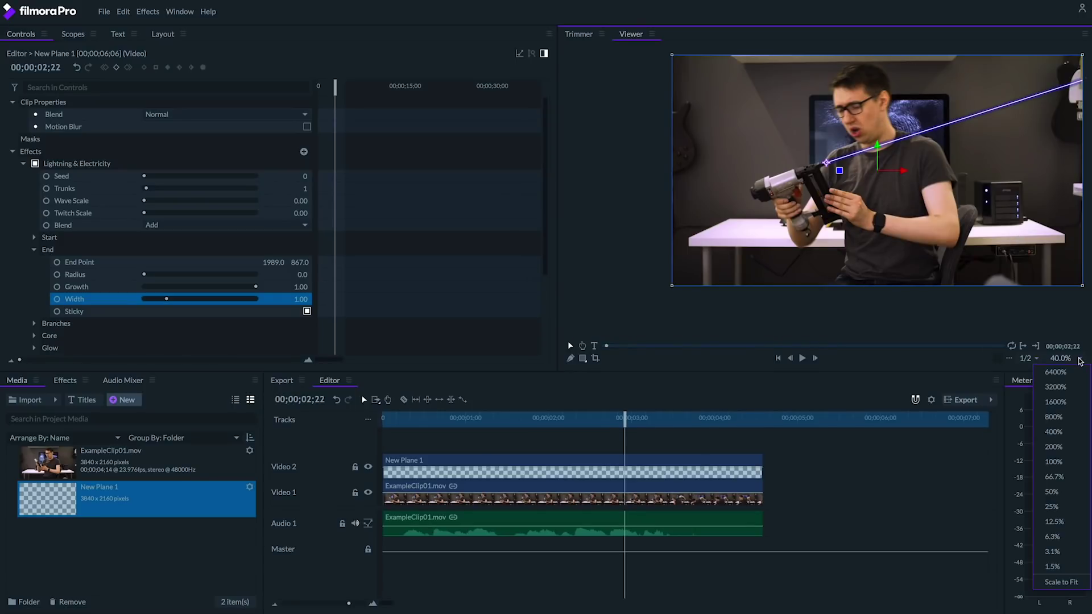
click(1061, 582)
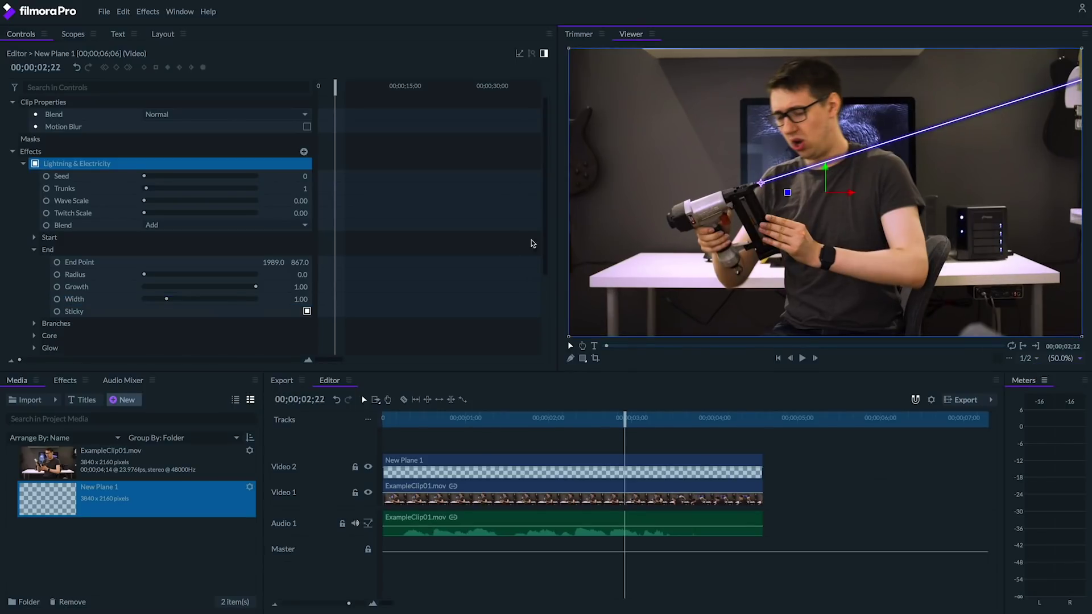
Try out the bolt's Start Growth and End Growth settings, finishing at 0.00 for the start and 1.00 for the end.
click(35, 237)
scroll(153, 211, down, 1)
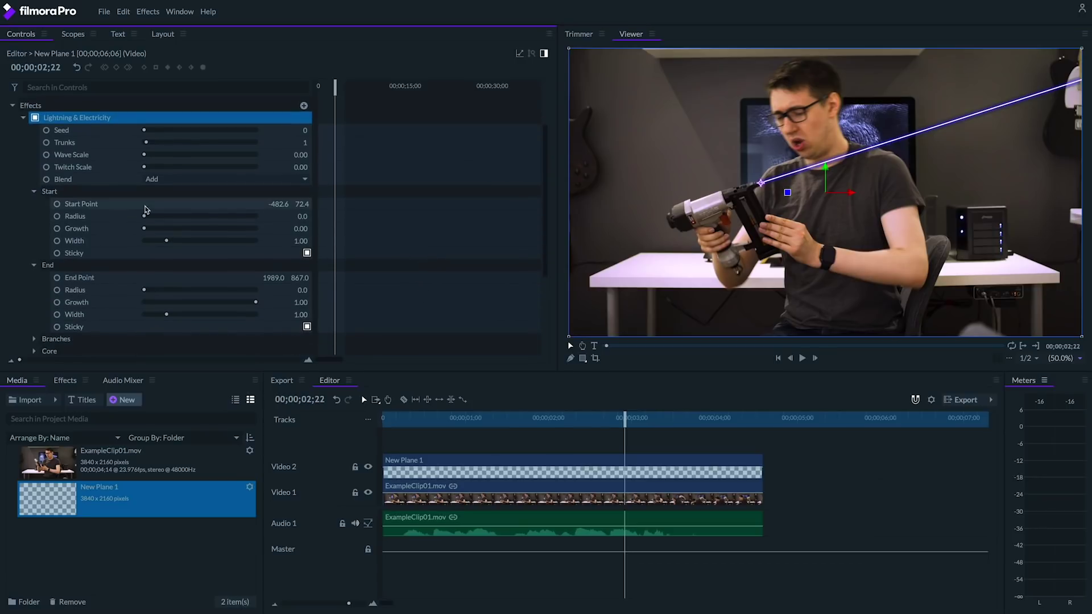
drag(145, 230, 122, 229)
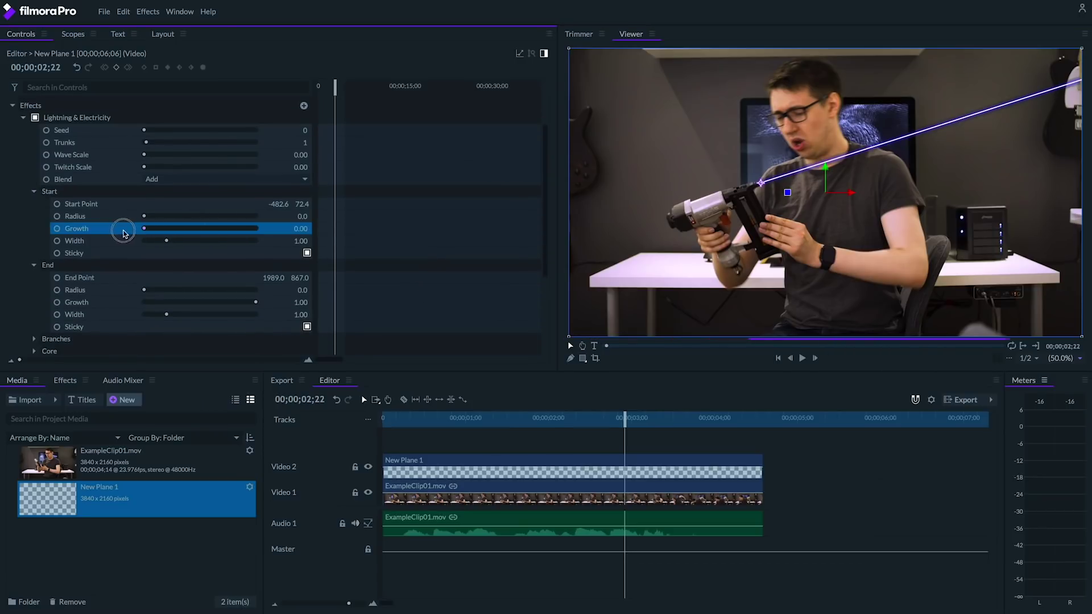
click(227, 303)
drag(228, 304, 310, 304)
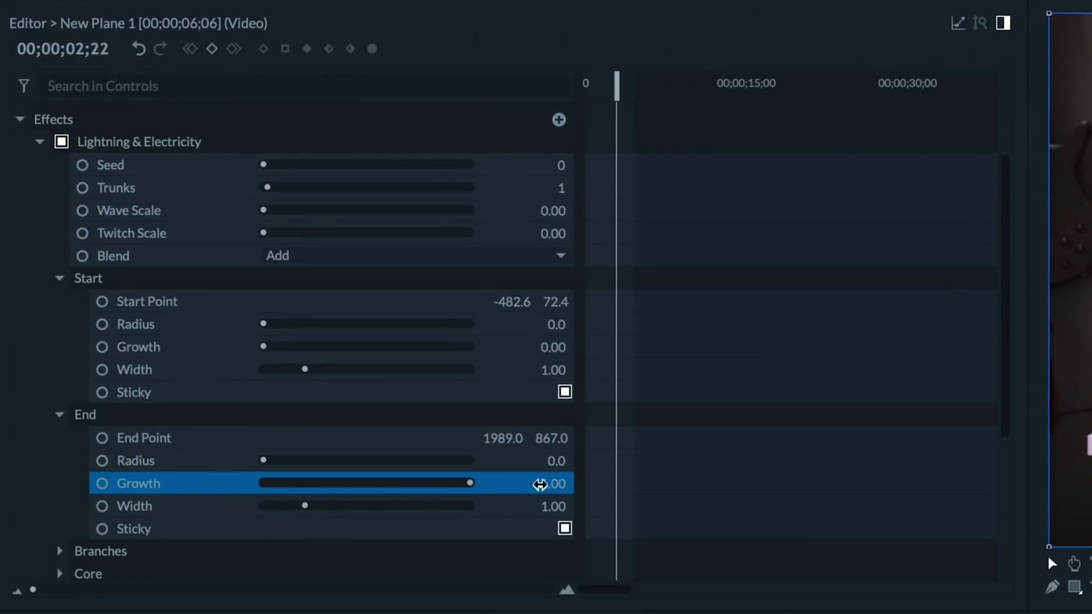
Set End Growth to 0.20 and enable keyframing at 00;00;02;22 for both End Growth and Start Growth.
click(539, 484)
text(0.2)
key(Return)
click(102, 484)
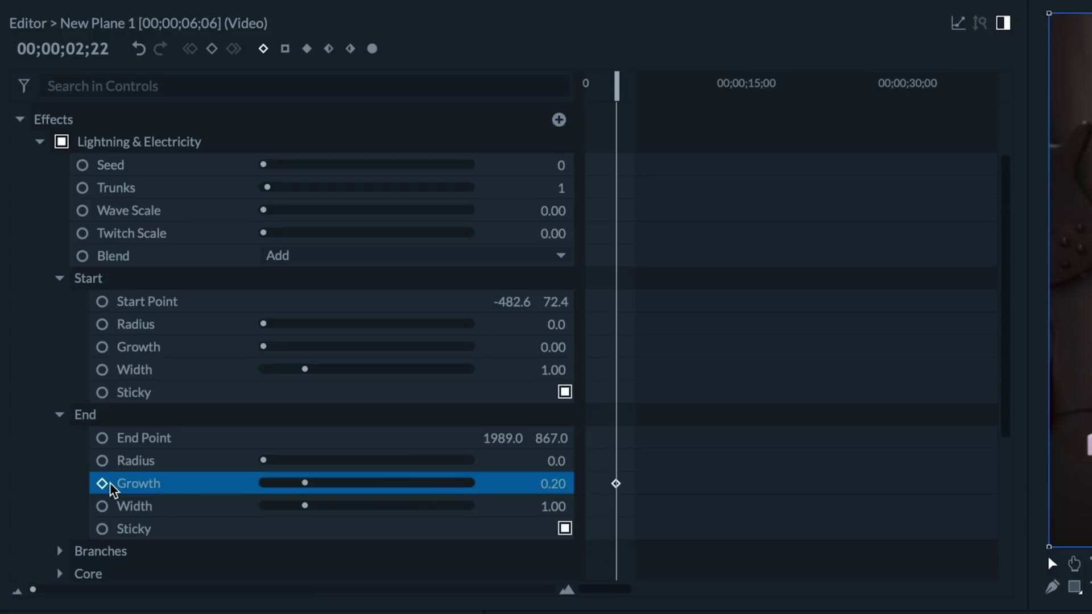
click(566, 590)
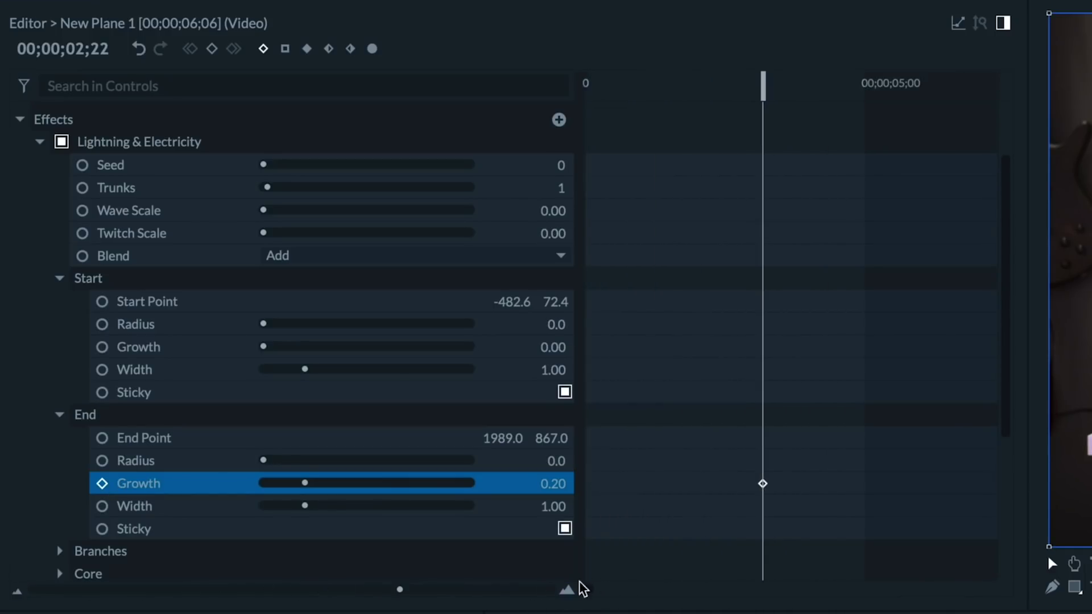
click(102, 348)
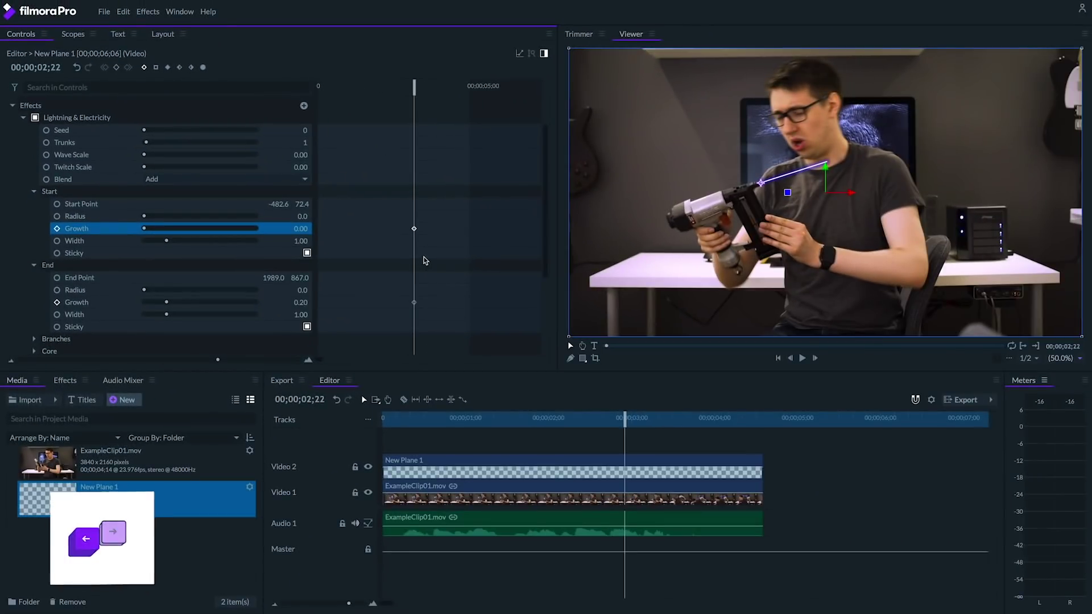
Advance four frames to 00;00;03;02 and keyframe End Growth at 1.00 and Start Growth at 0.80.
key(Right)
key(Right)
key(Right)
key(Right)
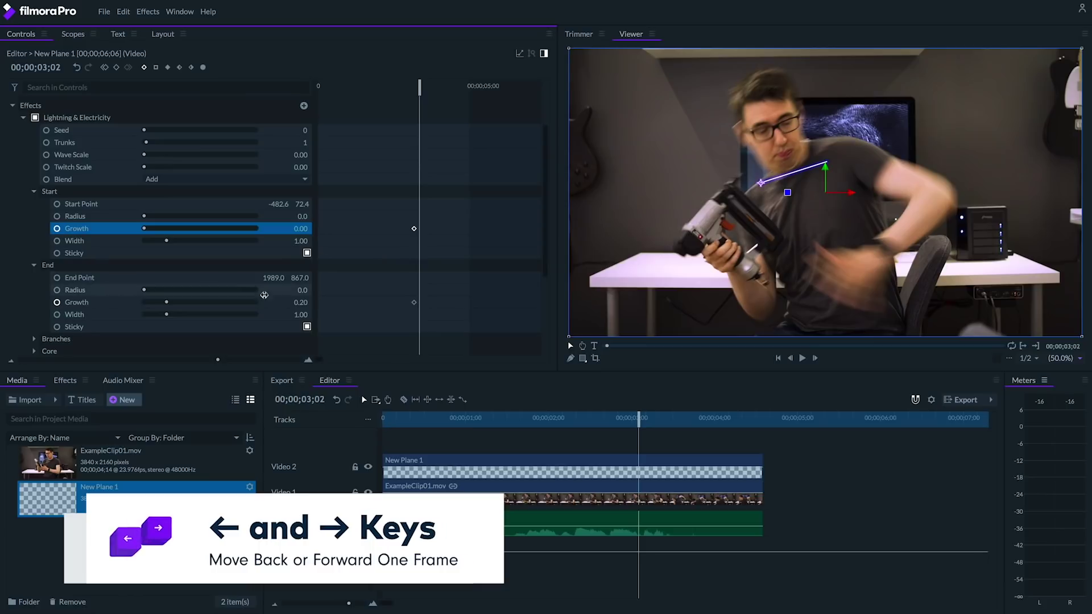
drag(197, 306, 274, 306)
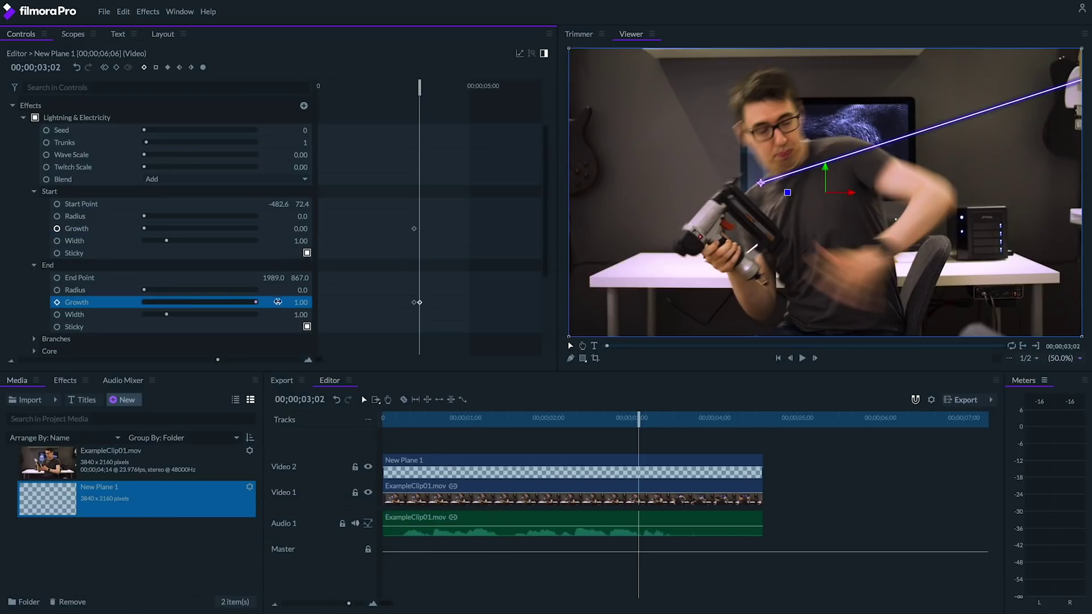
click(299, 229)
text(0.8)
key(Return)
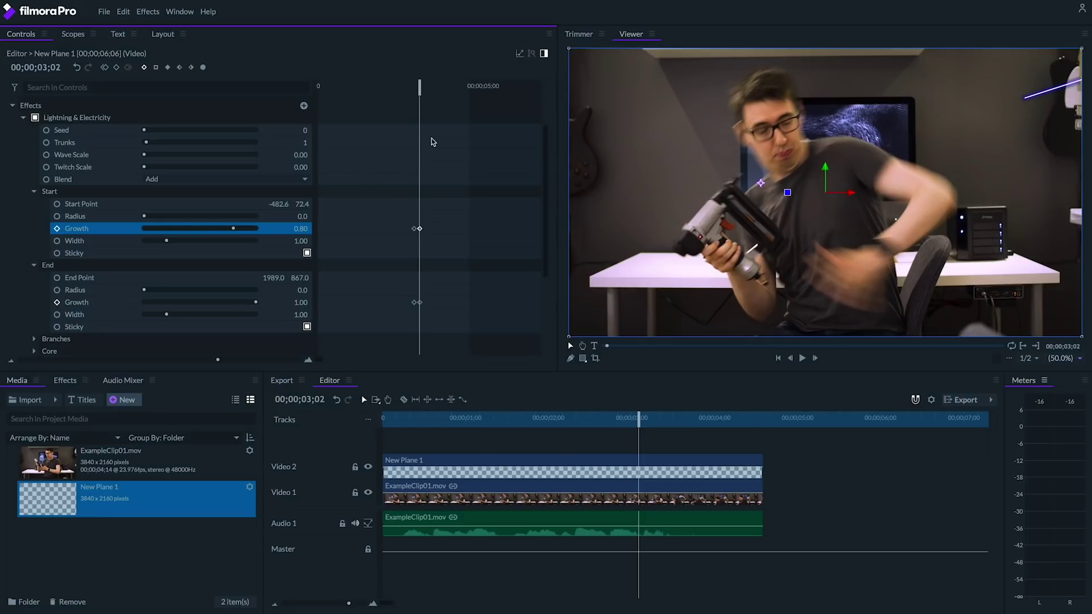
Play back and scrub through the section around the growth keyframes to check the projectile animation.
key(space)
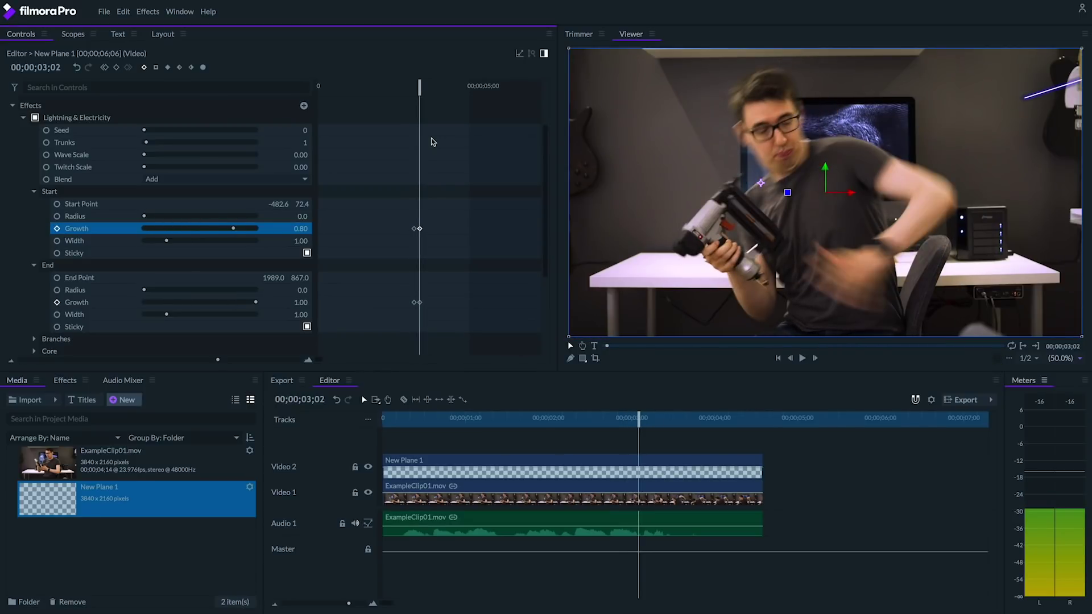
click(410, 88)
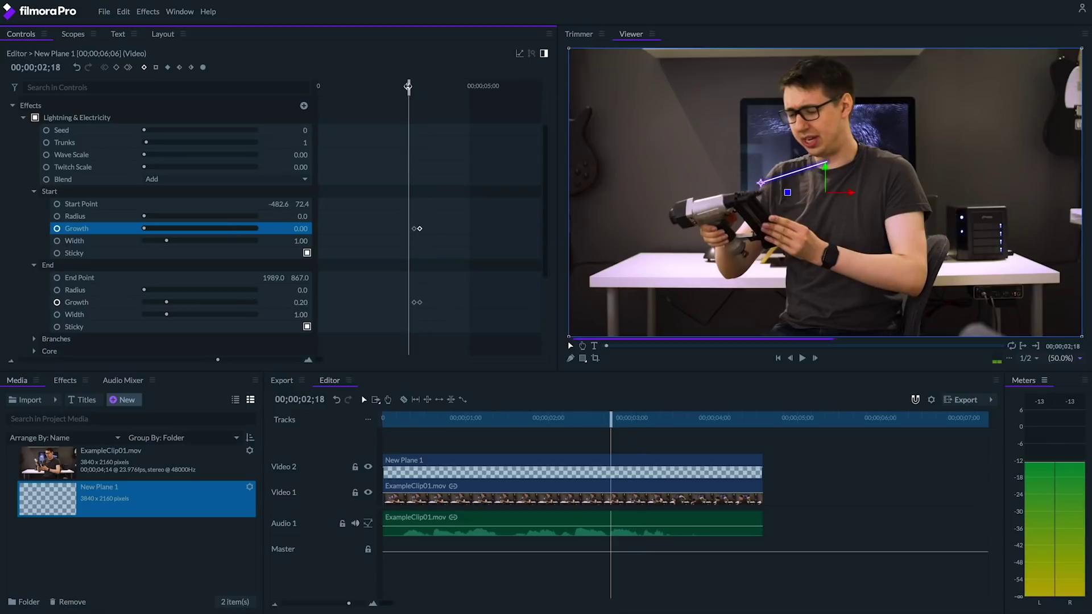
click(385, 90)
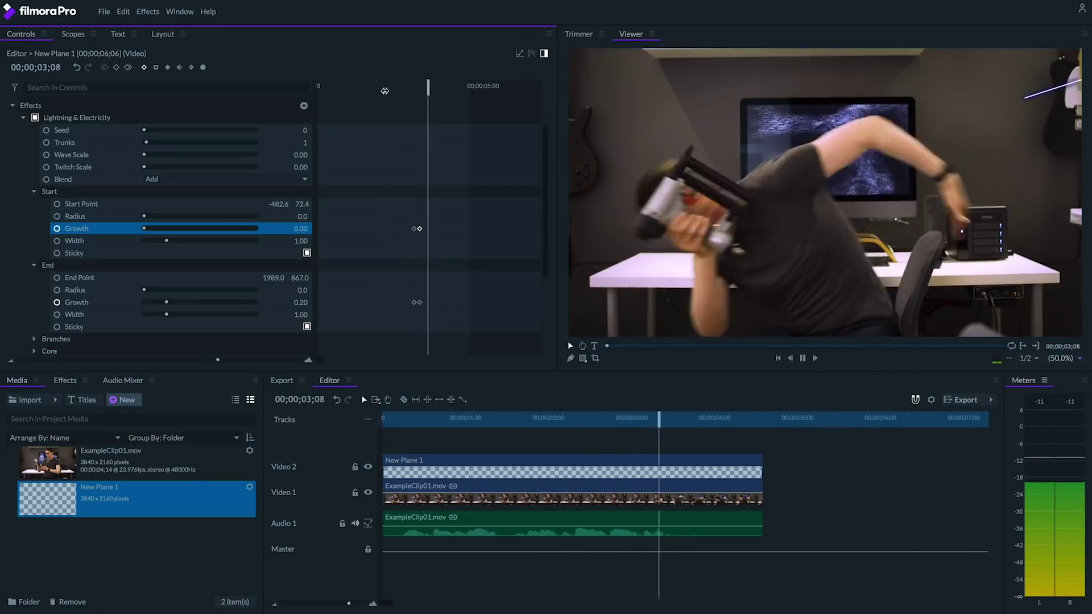
click(408, 89)
drag(430, 88, 412, 88)
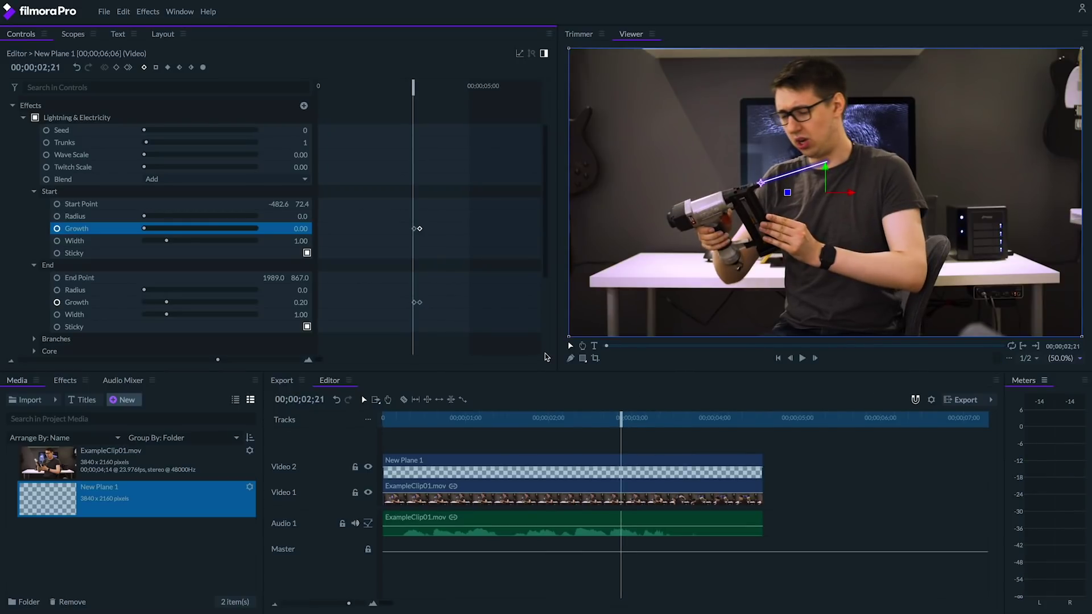
Add a Start Growth keyframe at 00;00;03;03 with the value raised to its maximum.
key(Right)
key(Right)
key(Right)
key(Right)
key(Right)
key(Right)
key(Right)
key(Right)
key(Right)
key(Right)
key(Right)
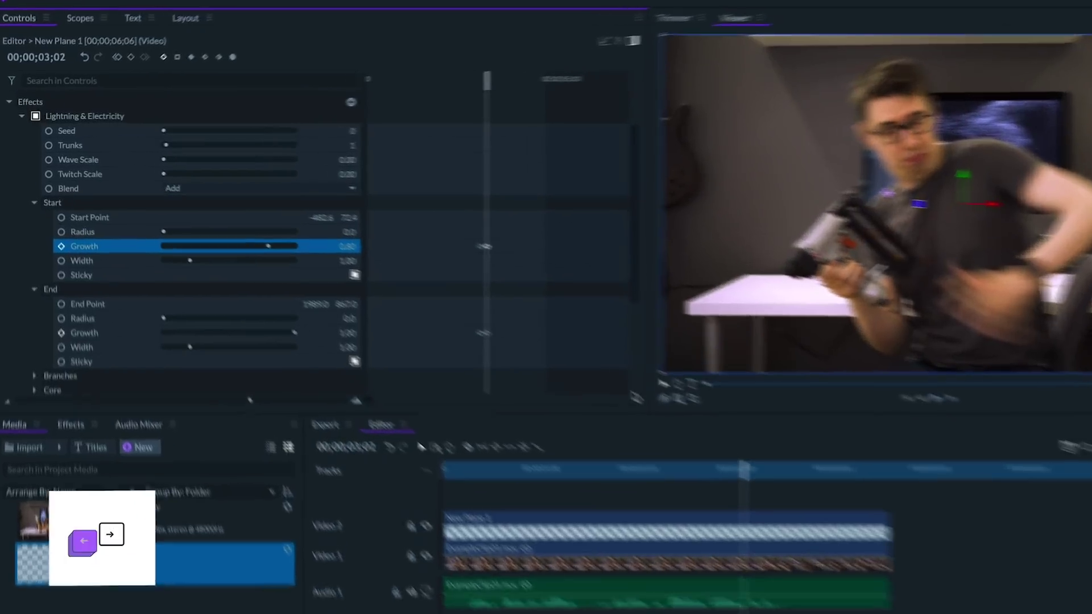
key(Right)
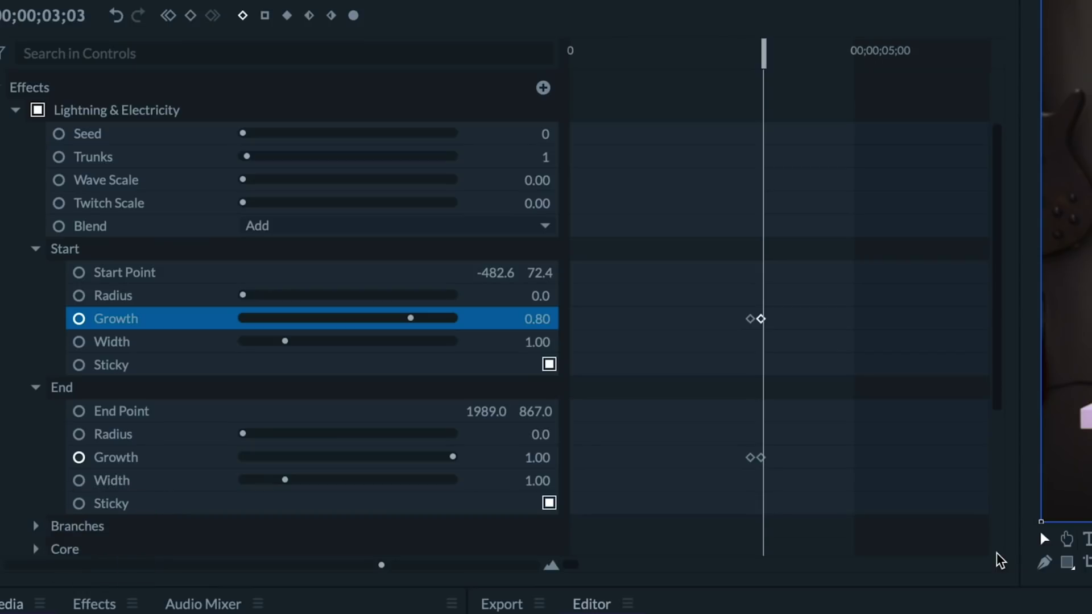
drag(411, 318, 535, 321)
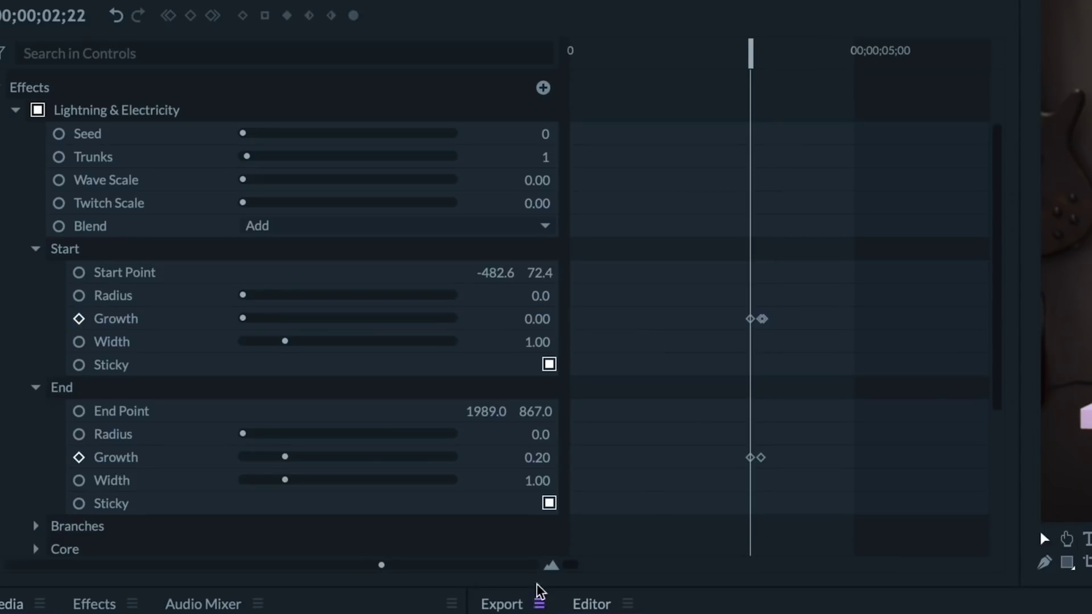
Shift all Start Growth and End Growth keyframes one frame later.
click(551, 565)
click(551, 564)
drag(715, 297, 902, 494)
drag(773, 458, 784, 458)
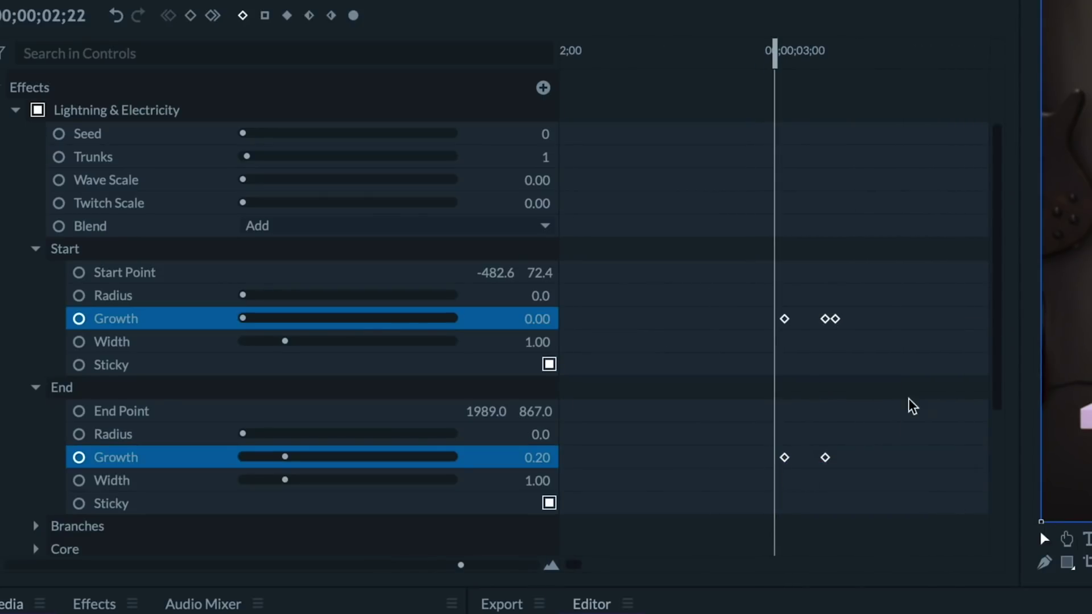
Keyframe End Growth at 0.01 at 00;00;02;22 and trim the start of New Plane 1 to that frame.
click(902, 405)
click(529, 457)
text(0)
key(Return)
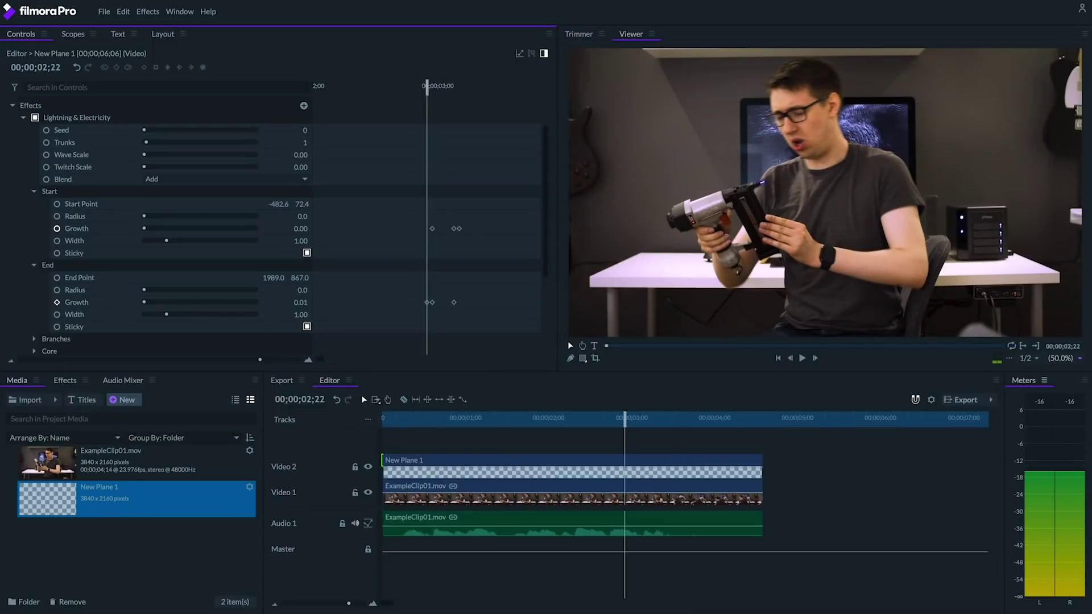
drag(385, 463, 625, 463)
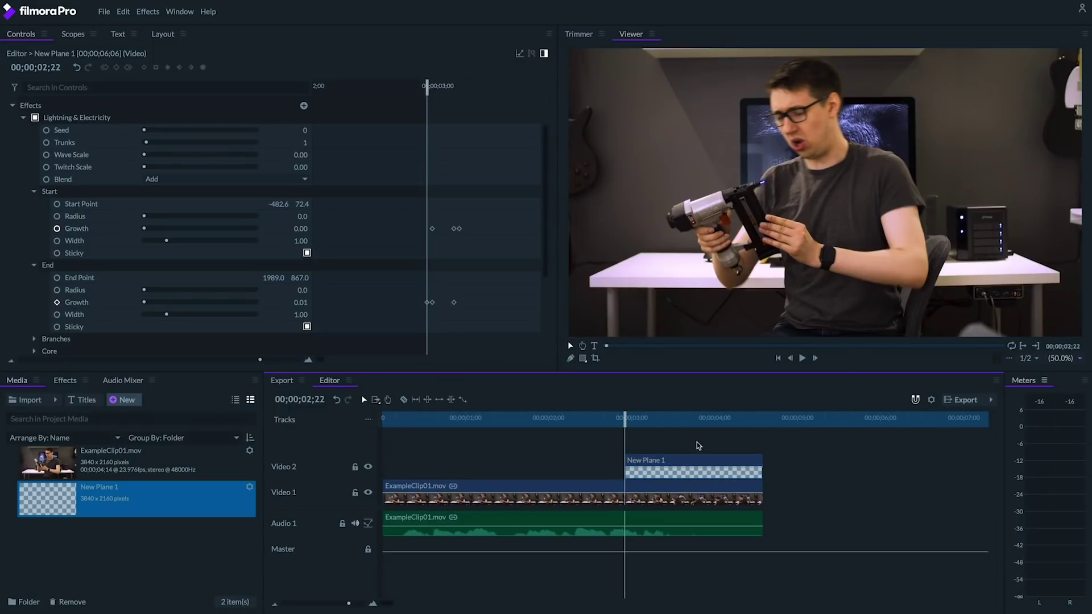
Set the New Plane 1 clip's blend mode to Screen and preview the shot around 00;00;02;22.
scroll(232, 131, up, 2)
click(232, 114)
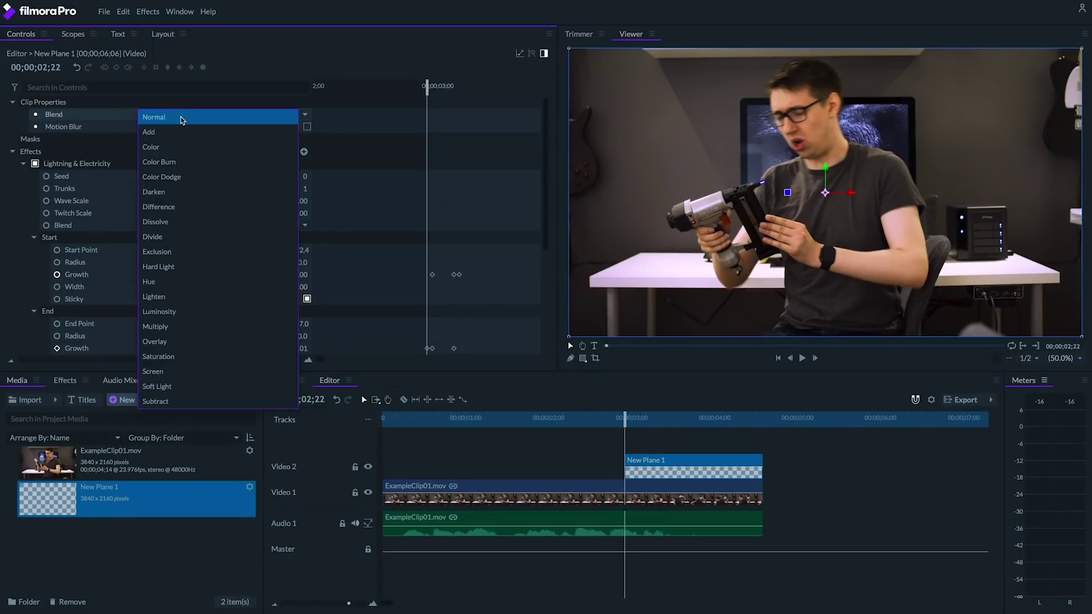
click(207, 267)
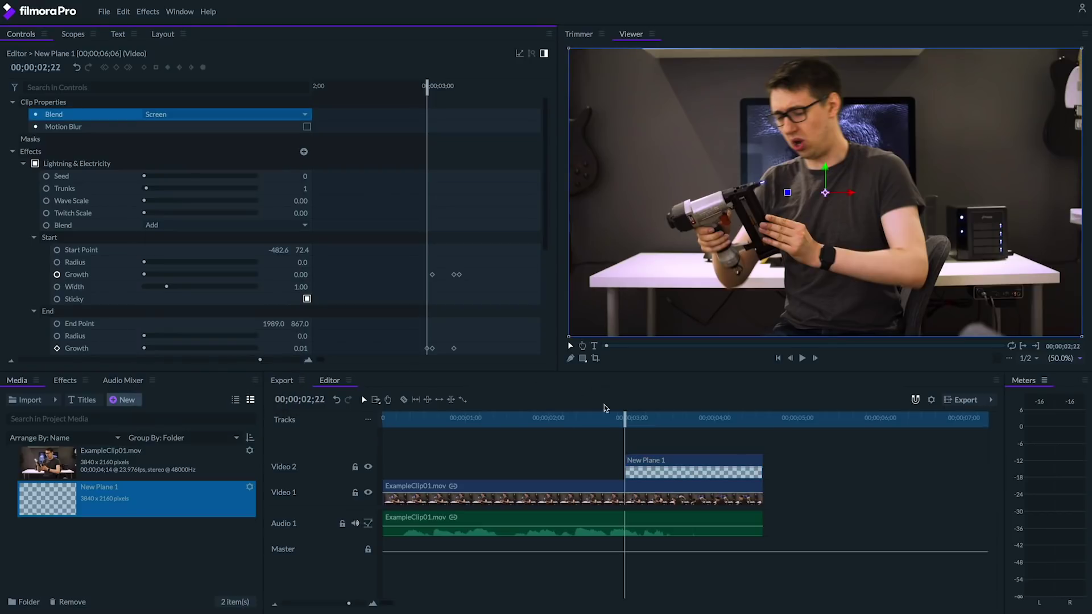
mouse_move(614, 422)
mouse_down()
mouse_move(684, 418)
mouse_move(625, 419)
mouse_up()
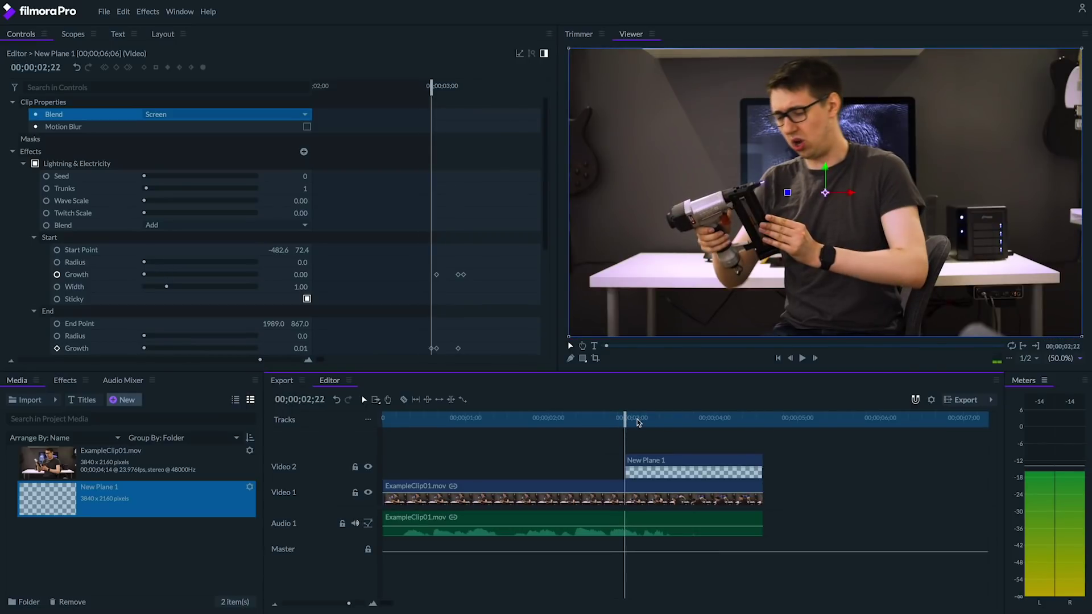
Keyframe the bolt's Start Point at 00;00;02;23, reposition it onto the nozzle one frame earlier at -482.0, 72.1, and preview.
scroll(832, 274, up, 1)
click(77, 164)
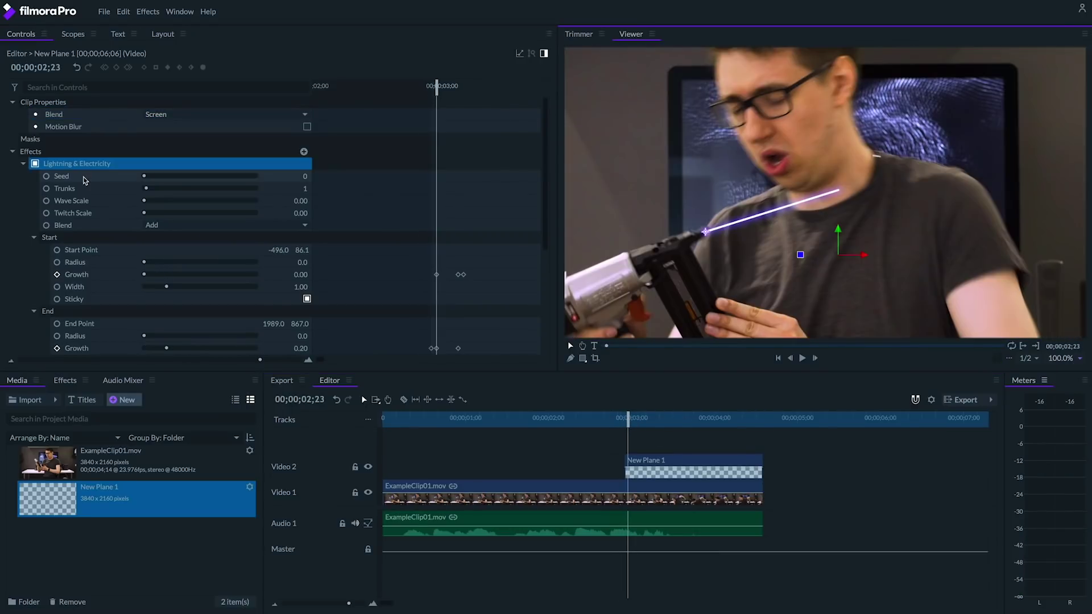
click(57, 251)
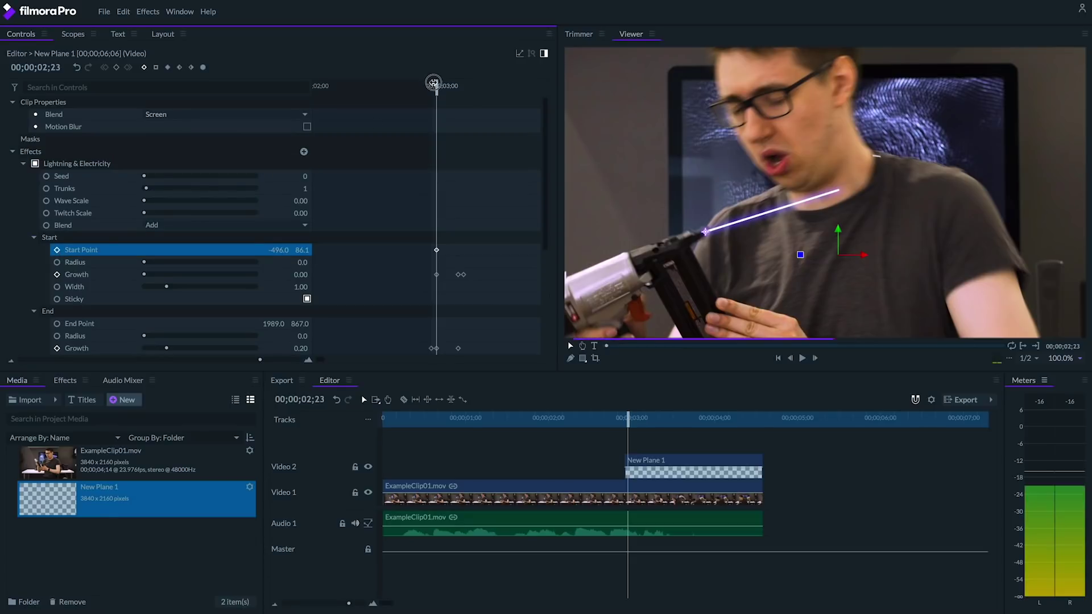
click(431, 84)
drag(706, 233, 709, 237)
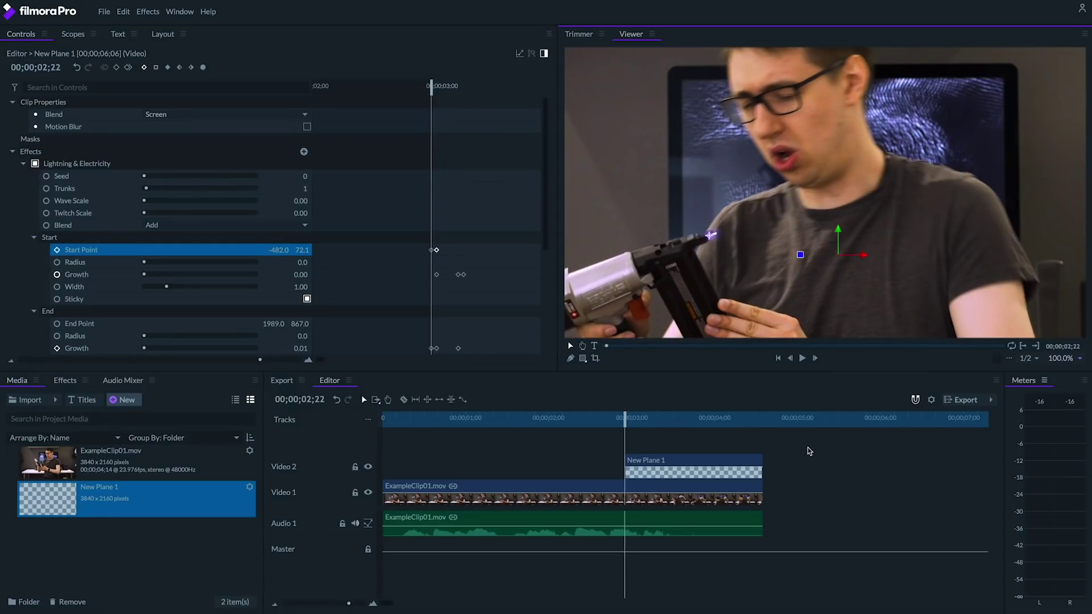
click(838, 452)
key(space)
drag(661, 416, 631, 418)
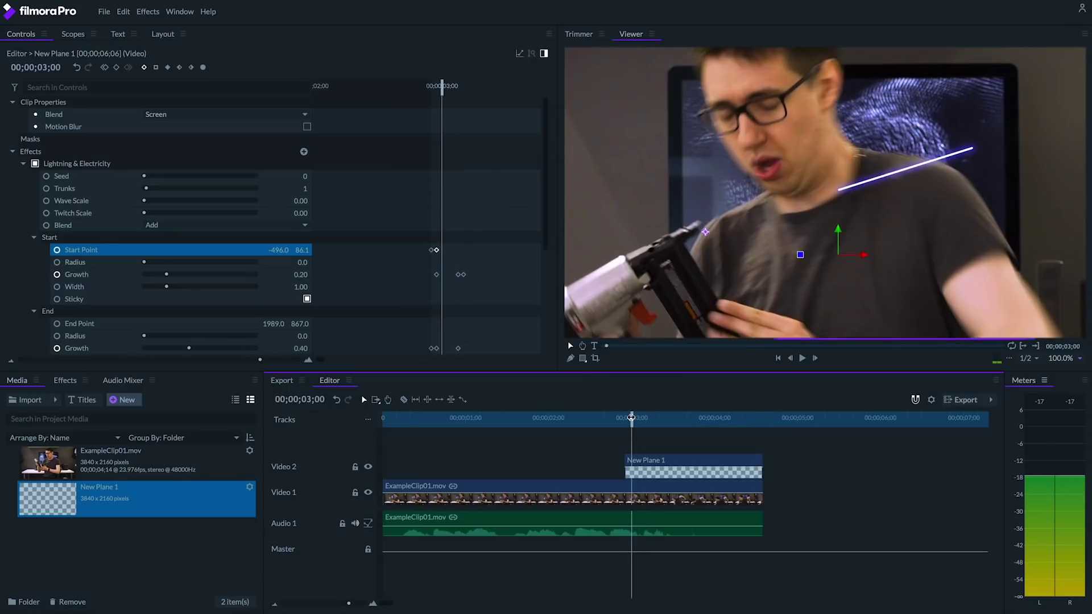
Set both the Start Width and End Width of the bolt to 2.00 and play back the shot.
scroll(375, 260, down, 3)
scroll(375, 259, up, 1)
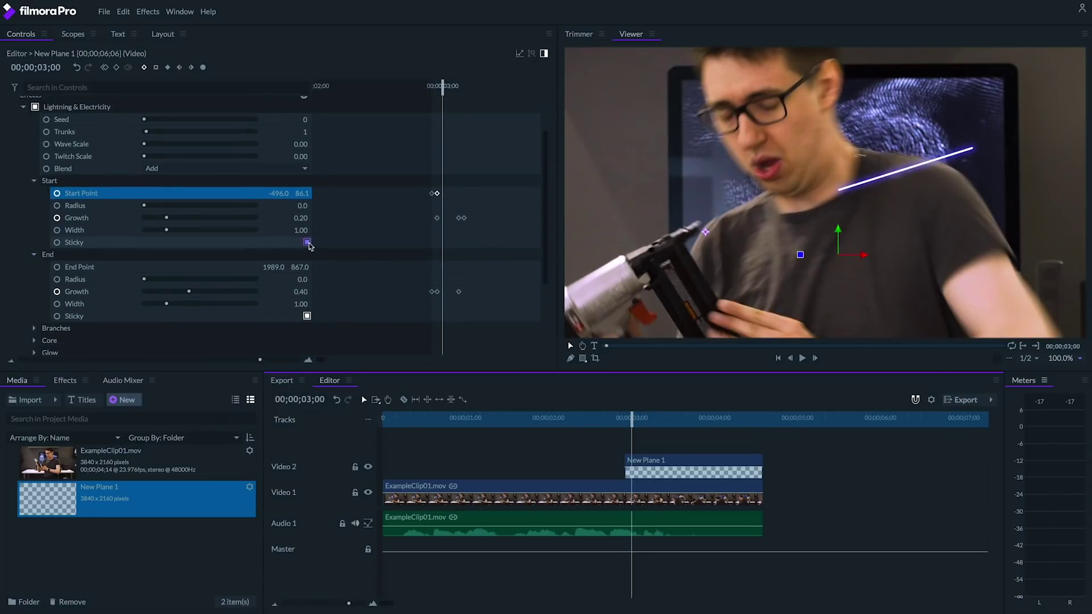
click(302, 231)
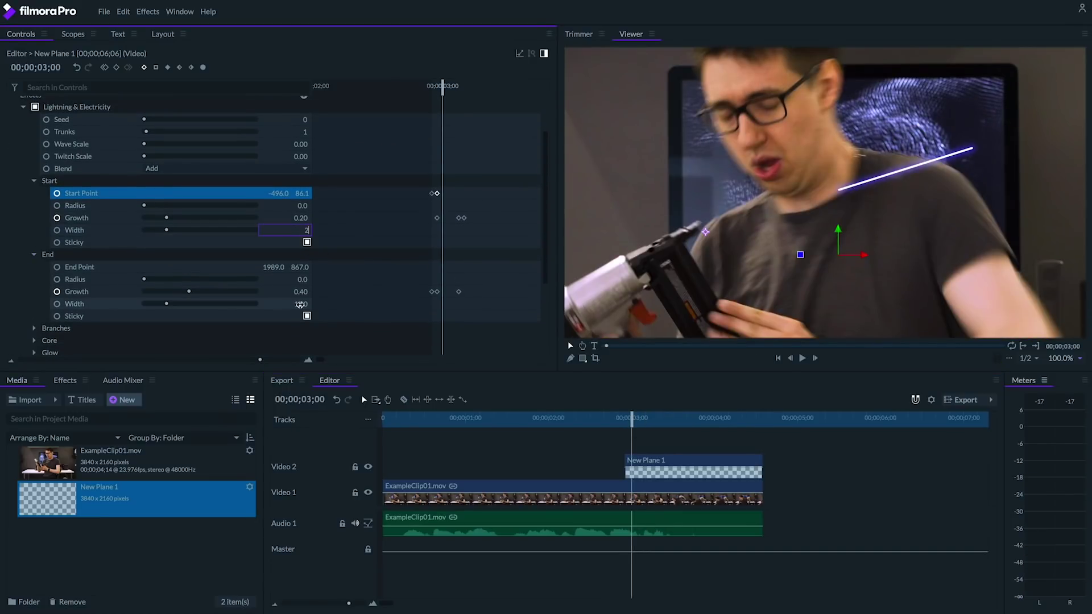
key(Return)
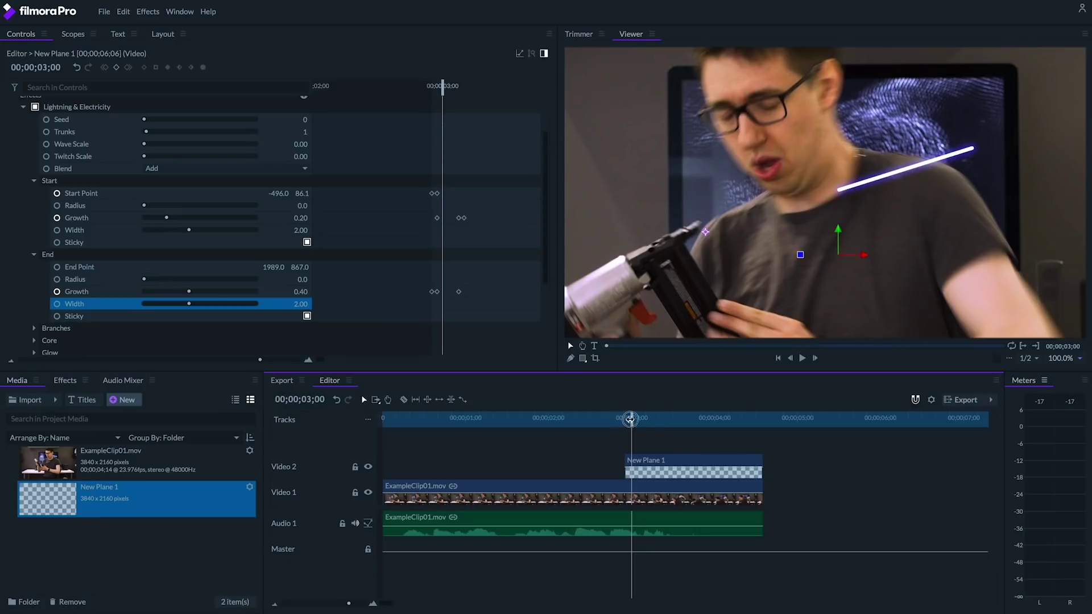
key(space)
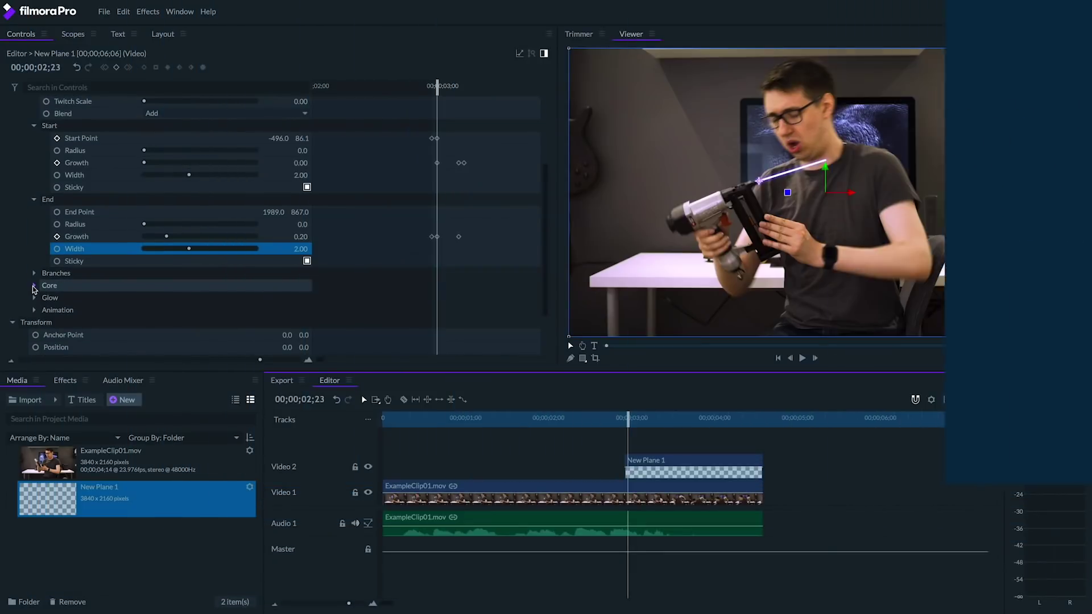
Set the Feather of the bolt's Core to 0.10.
click(34, 288)
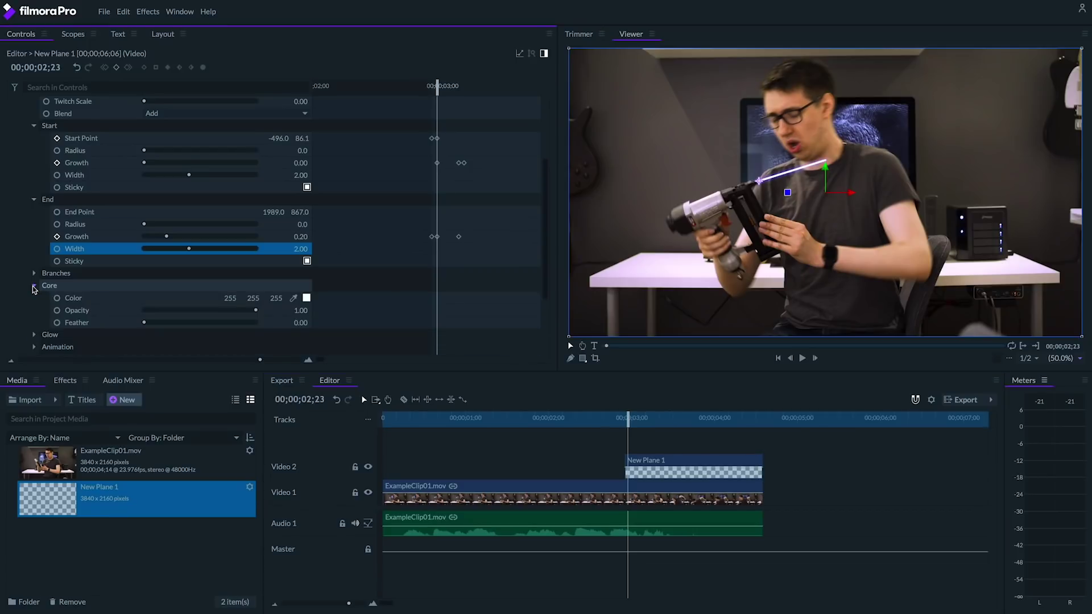
scroll(23, 285, down, 1)
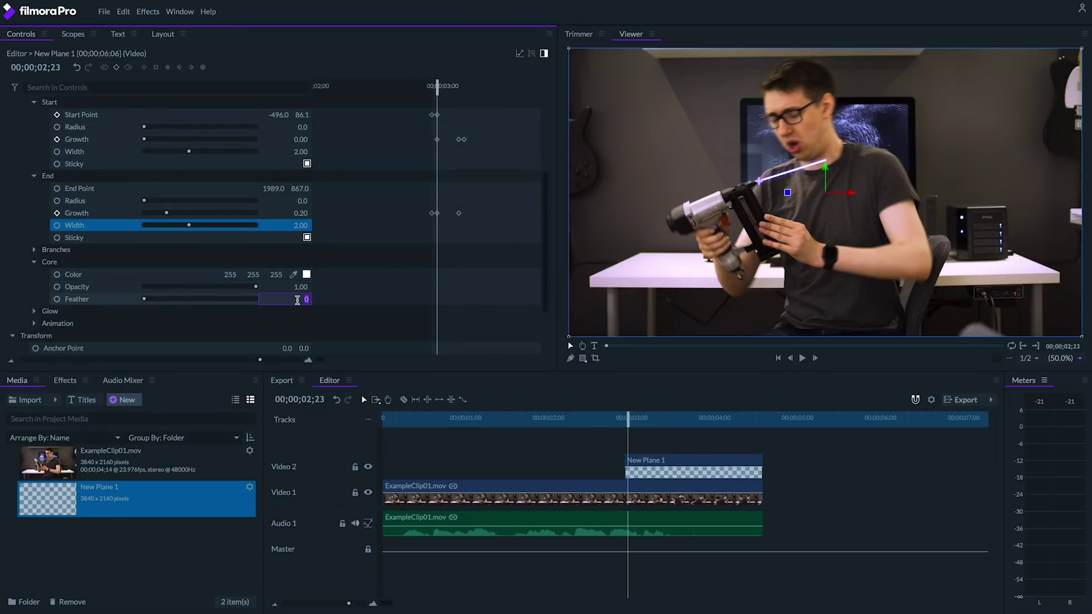
click(111, 297)
drag(145, 302, 90, 300)
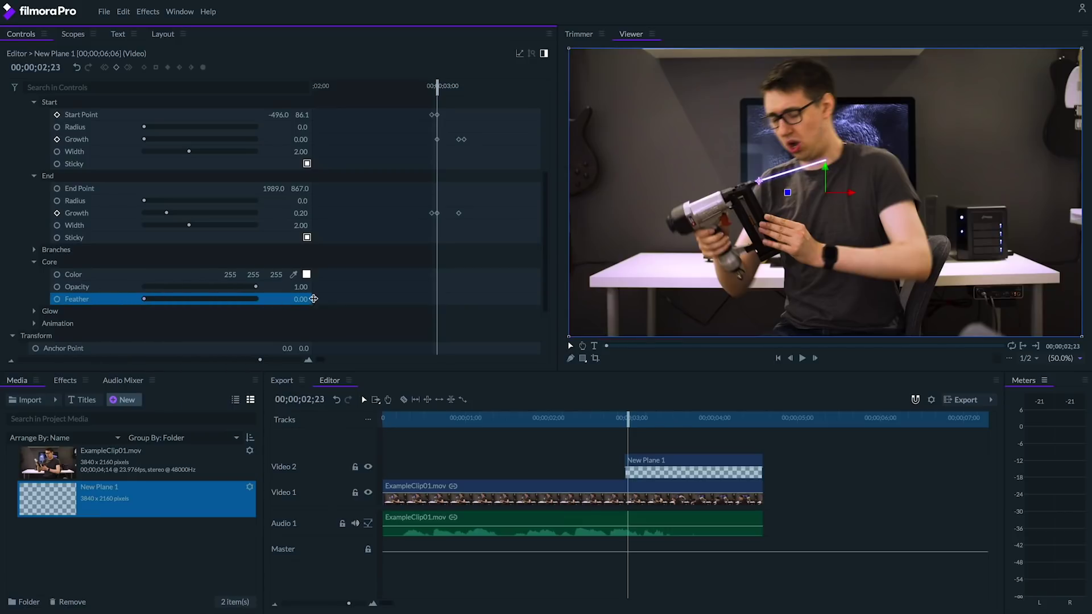
text(.1)
key(Return)
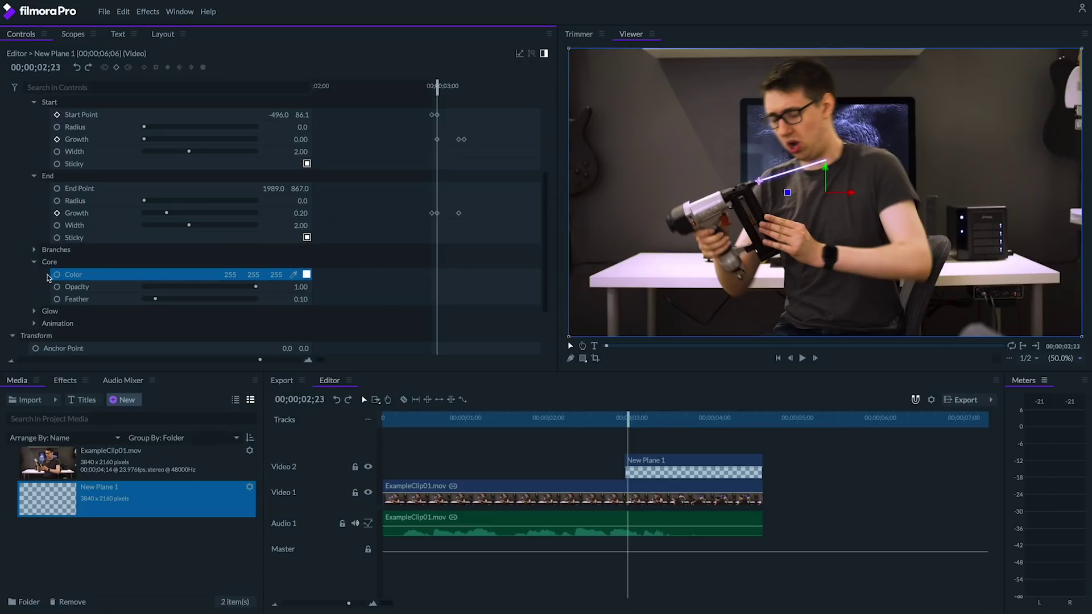
Change the bolt's Glow color to purple with RGB values 107, 29, 255.
click(34, 262)
click(34, 274)
scroll(342, 261, down, 3)
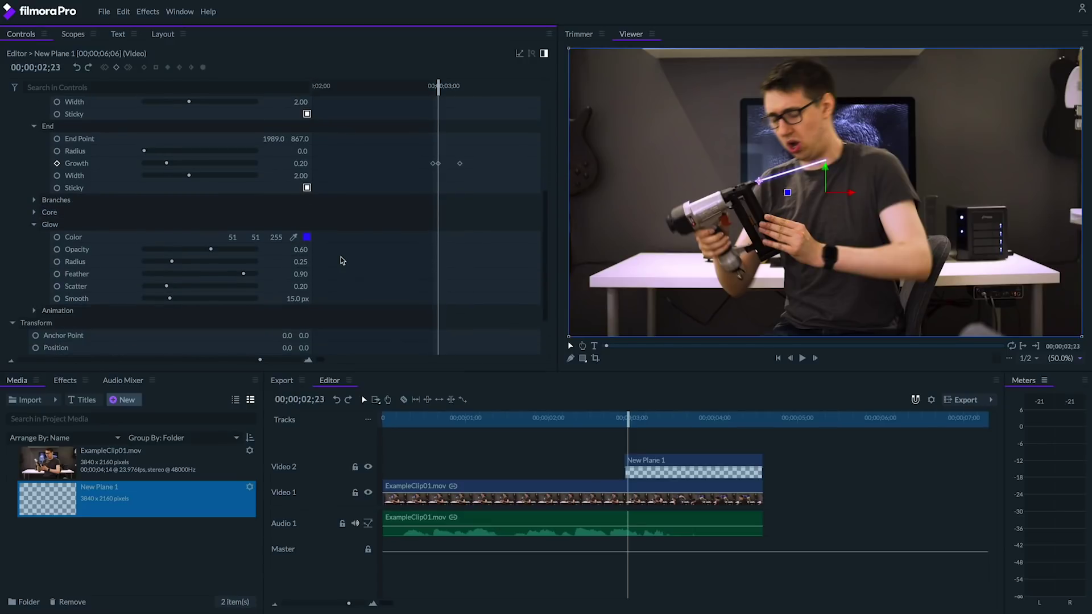
click(307, 237)
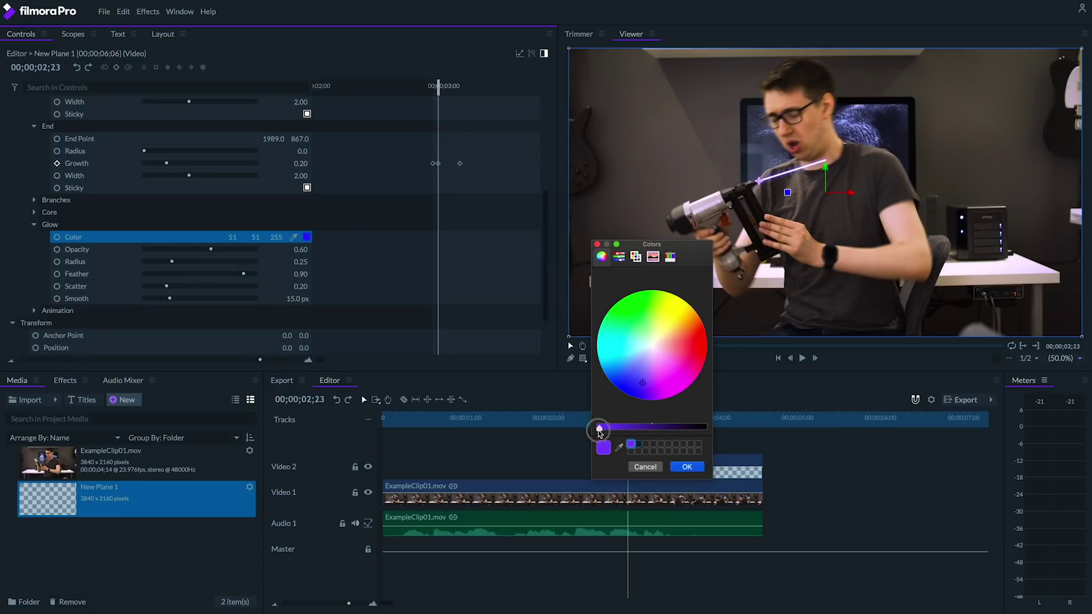
click(676, 467)
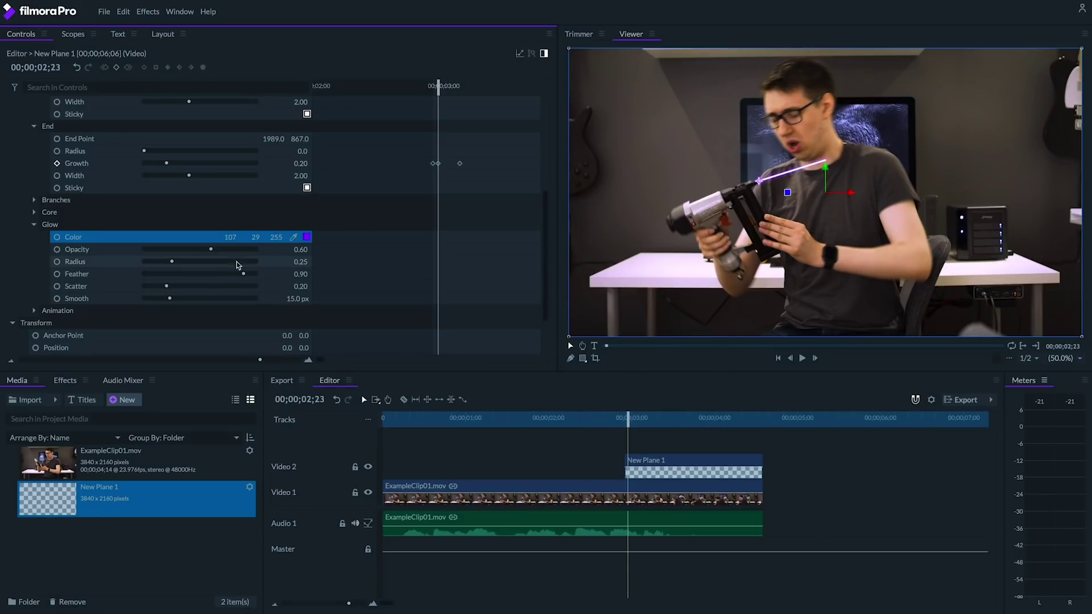
Set the Glow opacity to 0.82, radius to 0.39 and feather to 0.86.
drag(211, 250, 235, 248)
drag(172, 262, 187, 265)
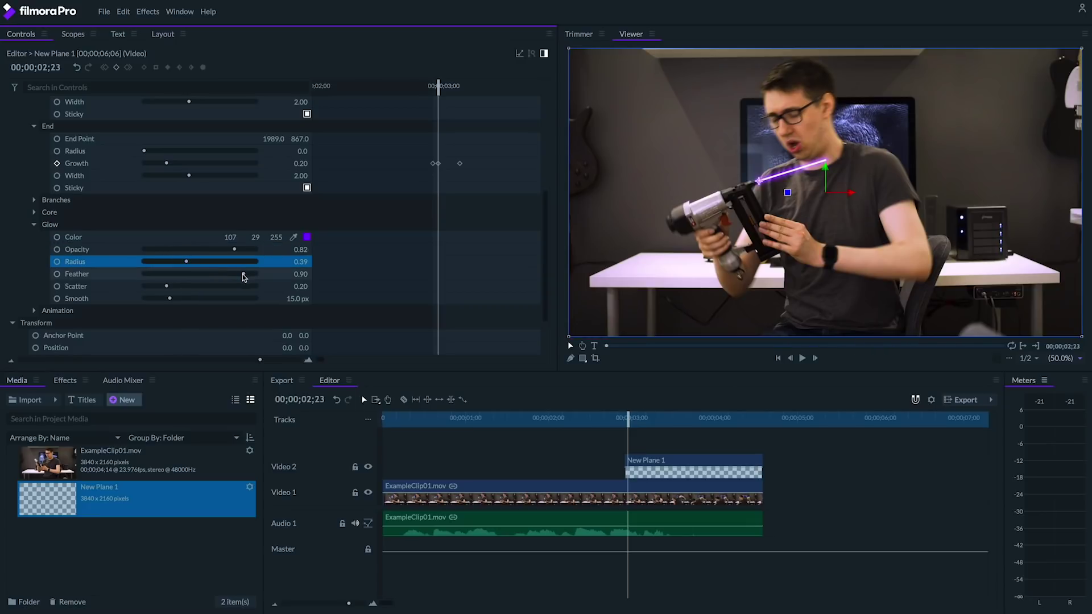
drag(246, 277, 242, 277)
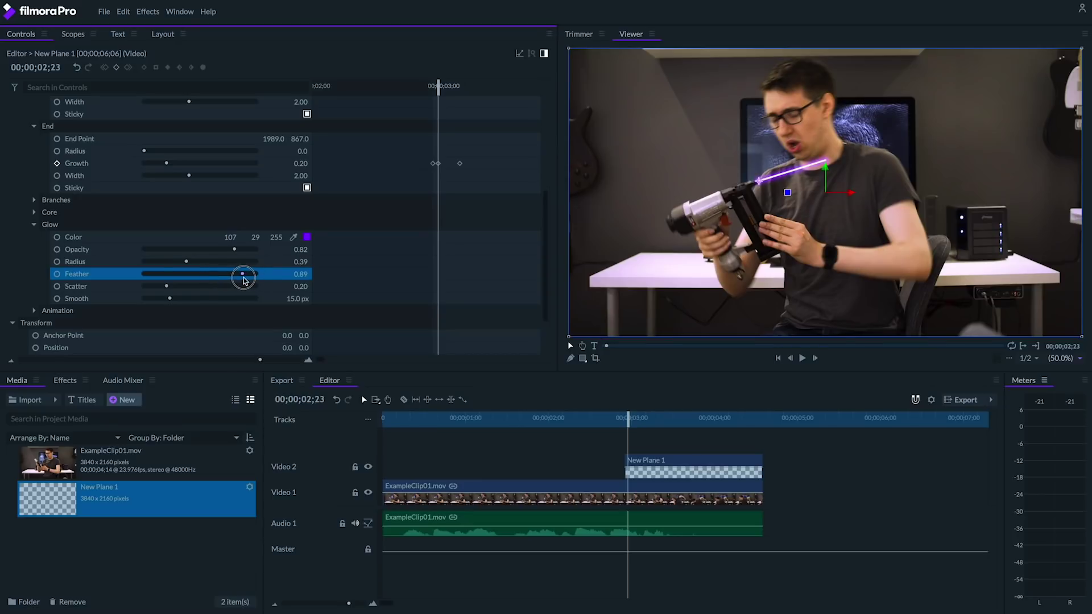
Set the New Plane 1 clip's blend mode to Add and play back the shot to check it.
scroll(367, 284, up, 4)
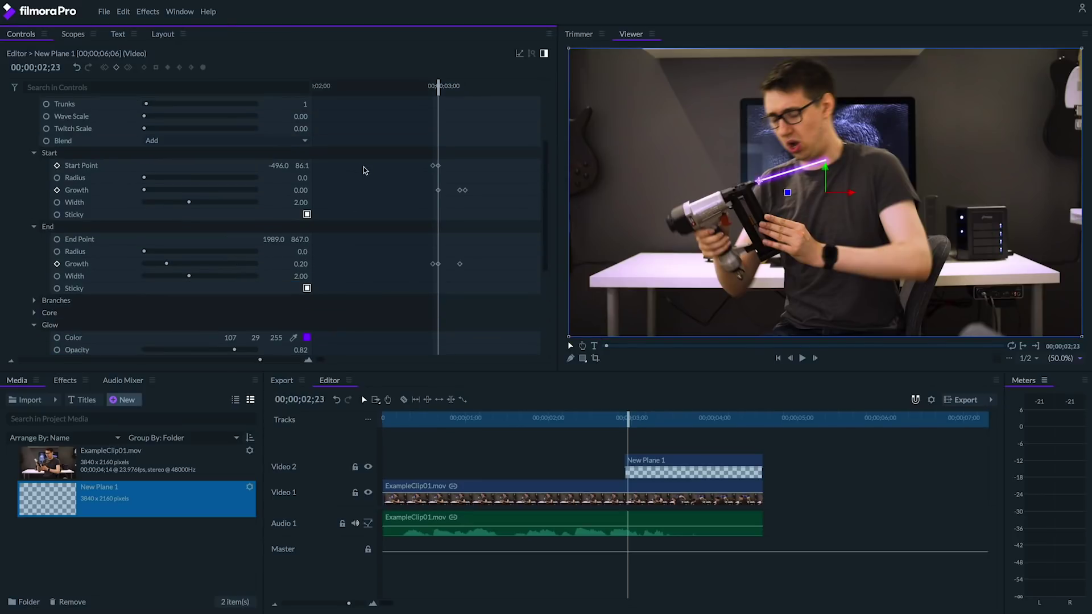
scroll(365, 170, up, 3)
click(227, 115)
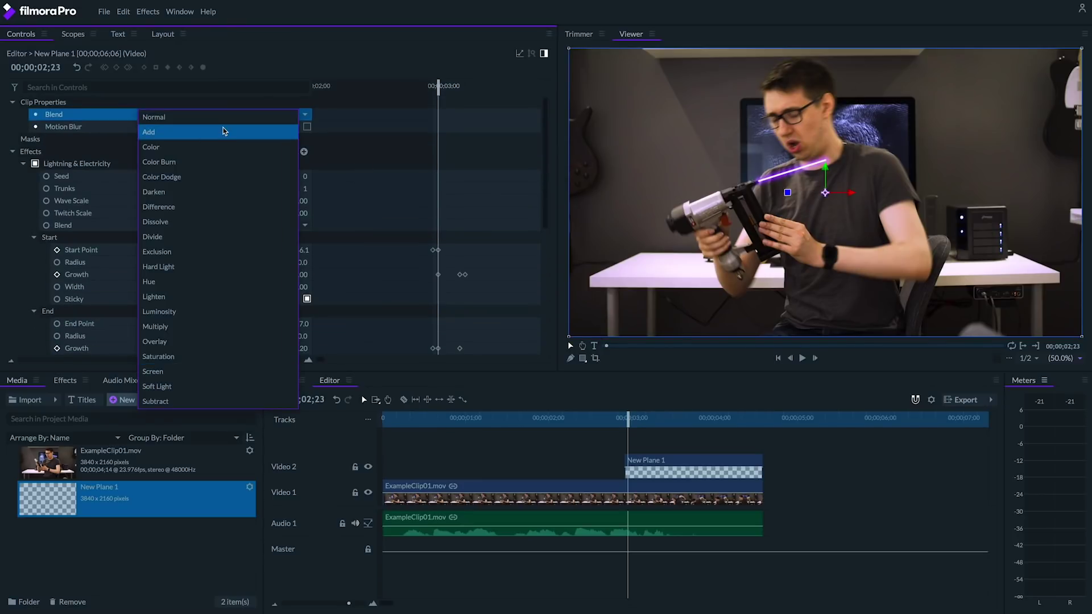
click(223, 130)
key(space)
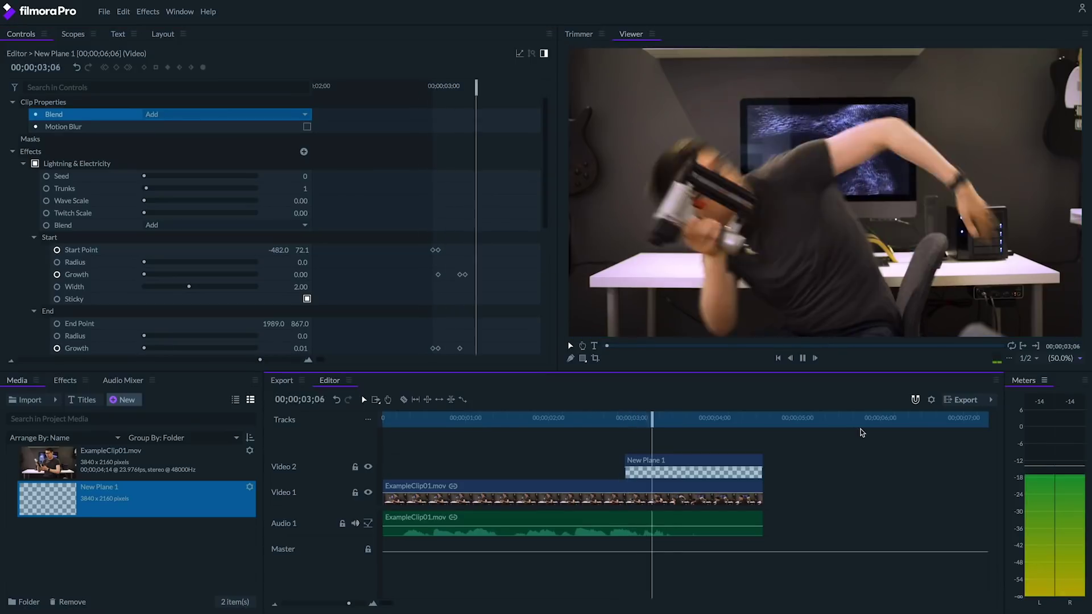
click(620, 417)
click(628, 417)
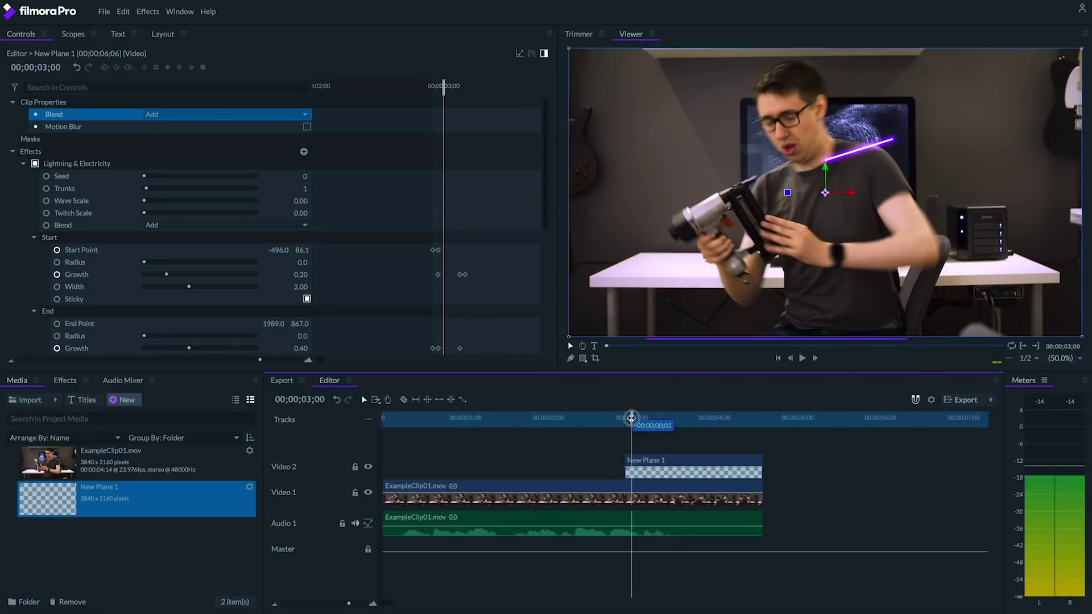
key(space)
Increase the Glow opacity to 0.91 and the Glow radius to 0.58.
scroll(368, 284, down, 5)
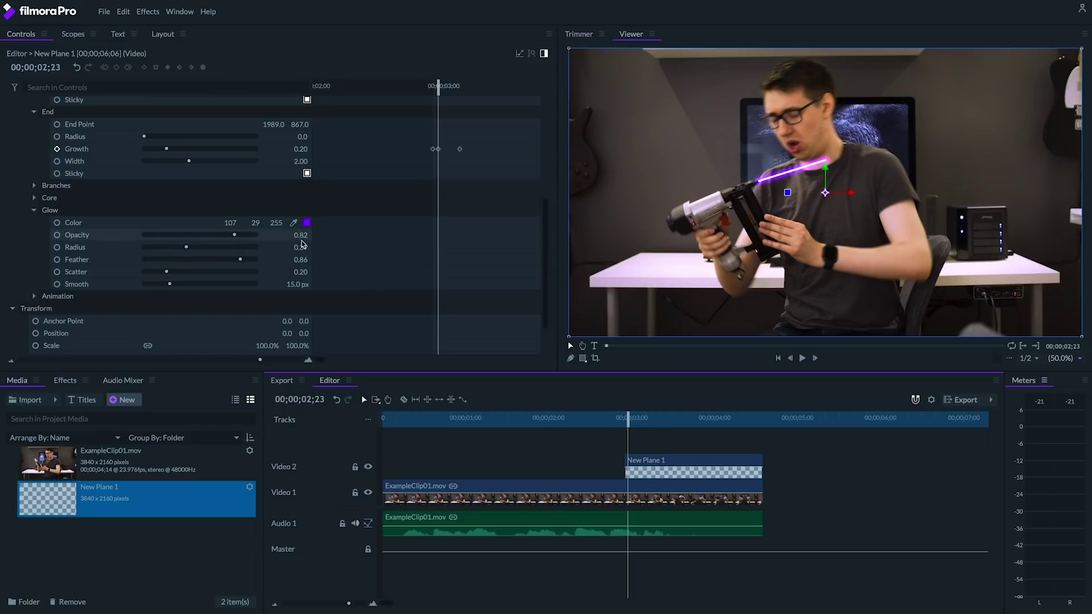
drag(236, 238, 212, 244)
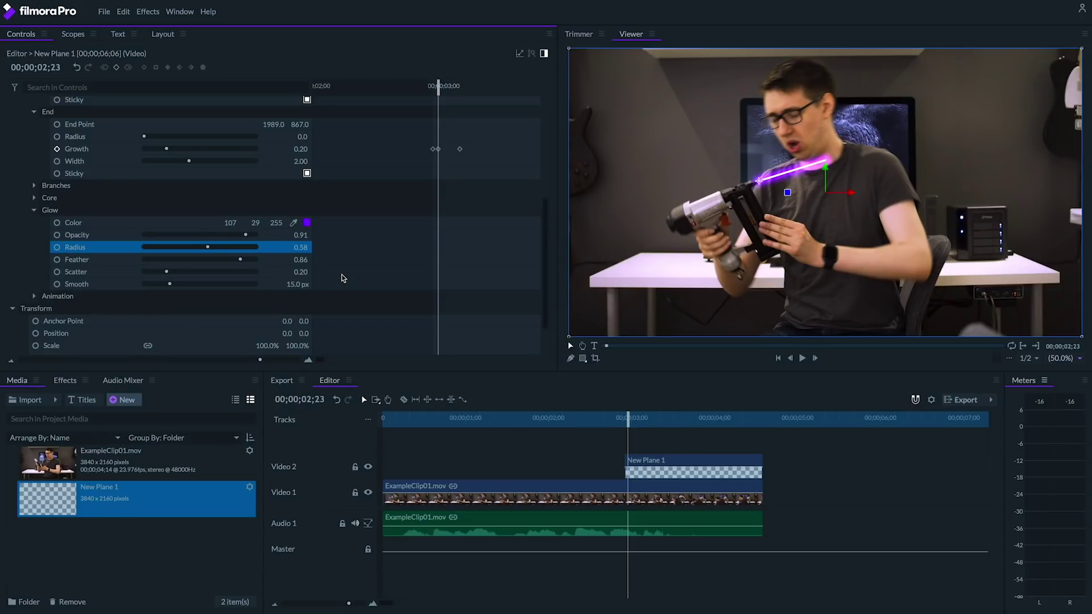
Try Motion Blur on the New Plane 1 clip, check the frame at 00;00;03;01, and switch it off again.
scroll(171, 199, up, 7)
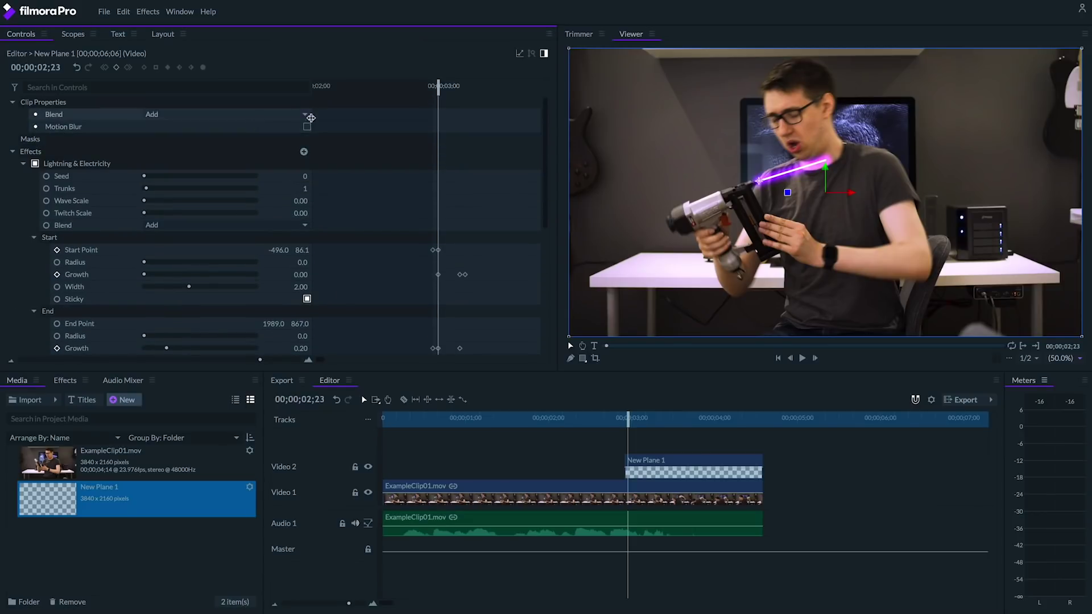
click(307, 127)
drag(630, 422, 635, 422)
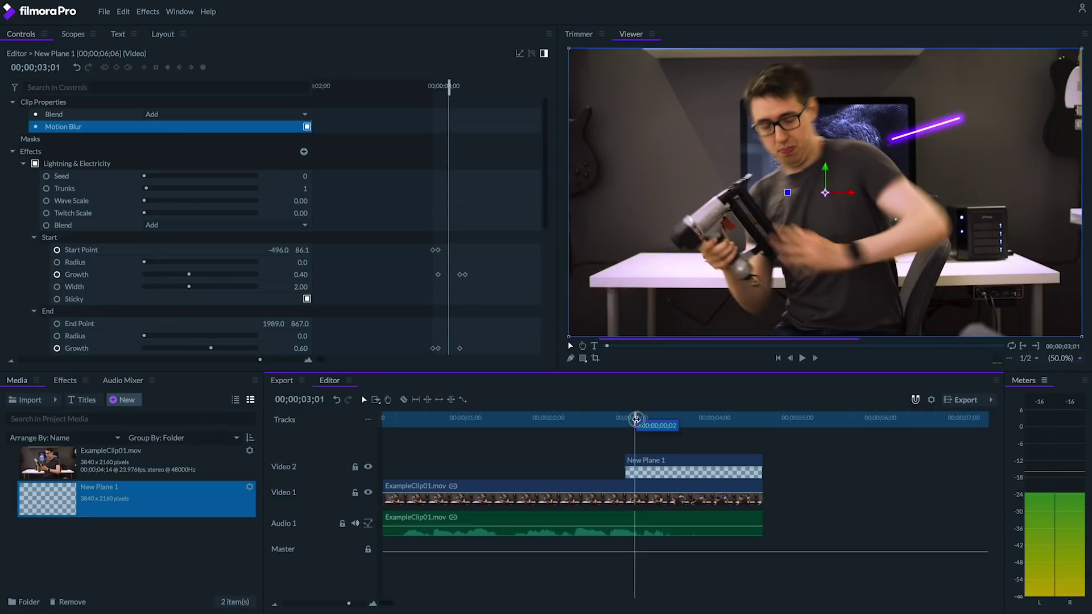
click(307, 126)
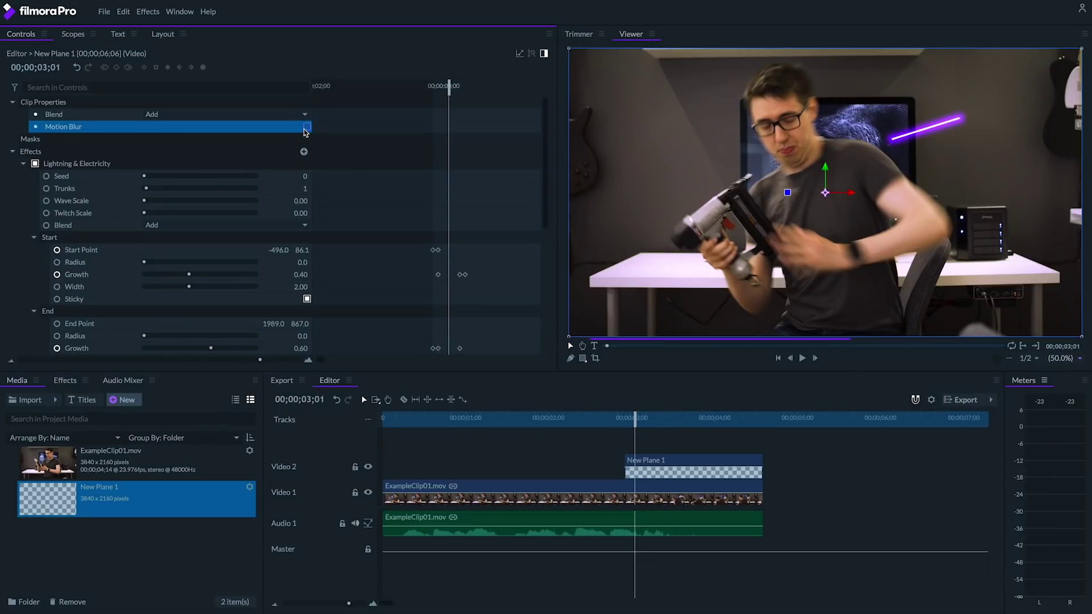
Add a Zoom Blur effect to New Plane 1.
click(13, 102)
click(24, 139)
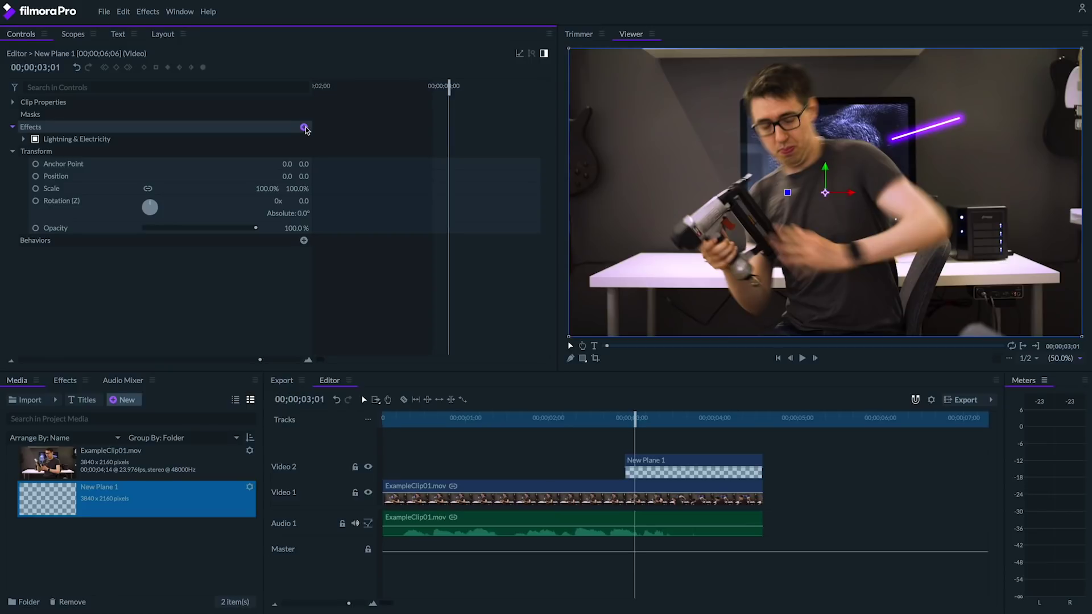
click(304, 127)
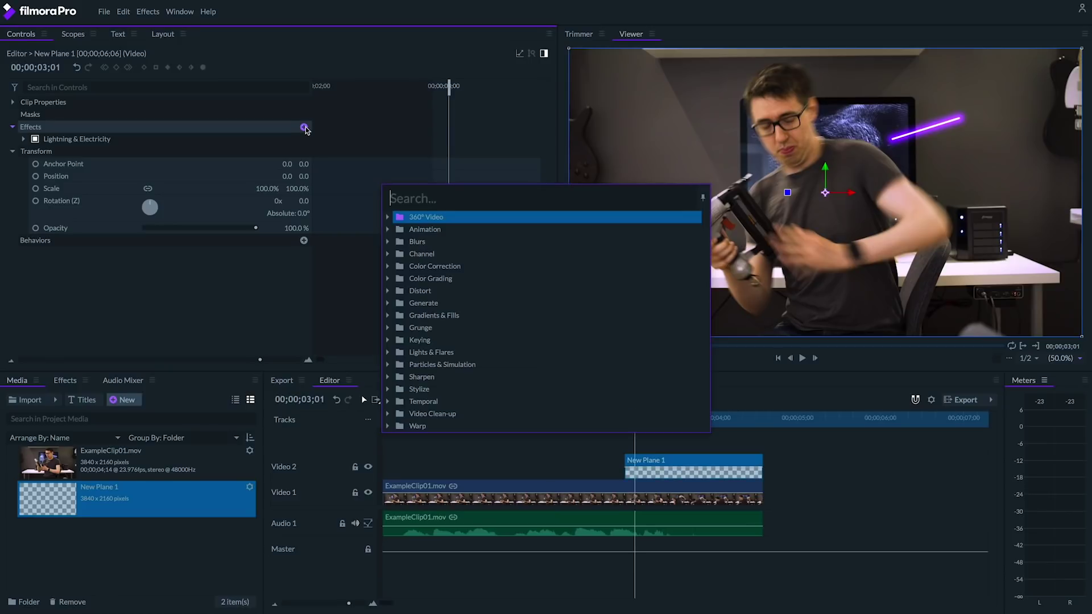
text(zoom)
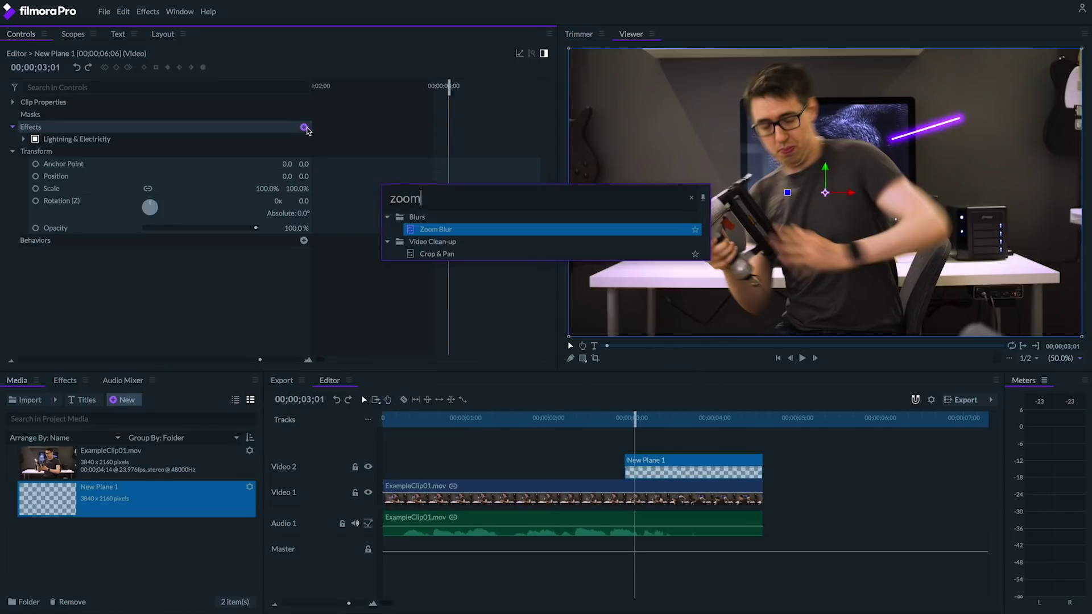
click(423, 230)
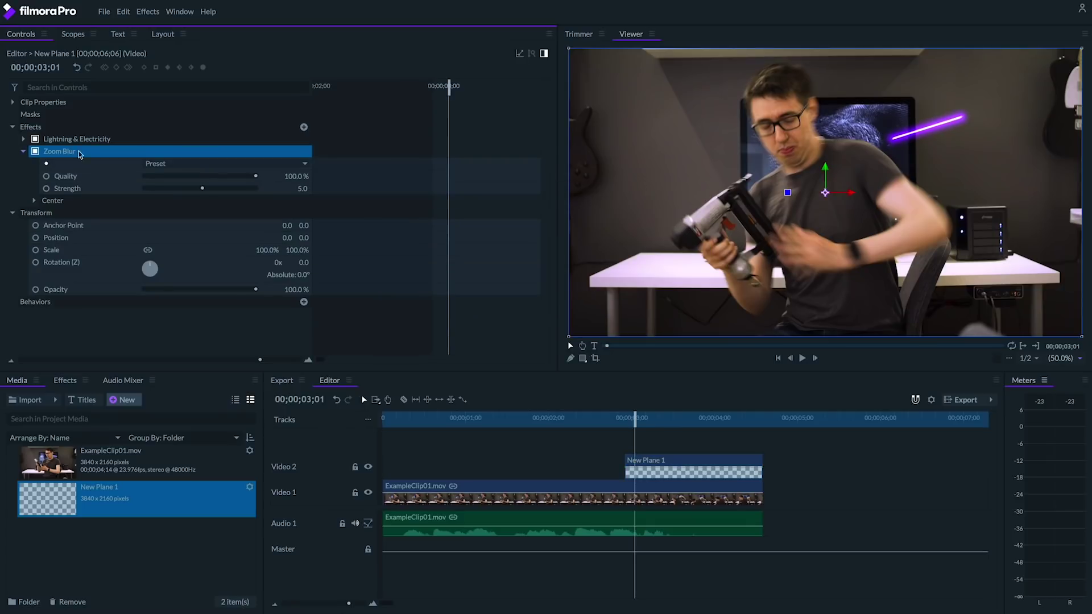
Move the Zoom Blur's center position close to the nail gun's tip, in line with the bolt's path.
click(34, 200)
click(86, 203)
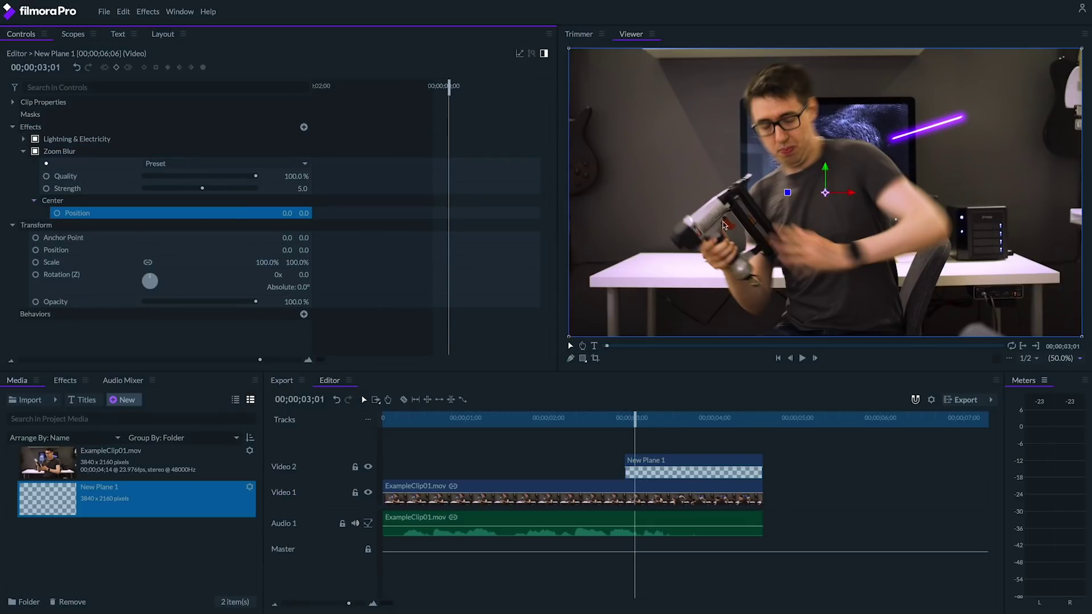
drag(825, 192, 775, 175)
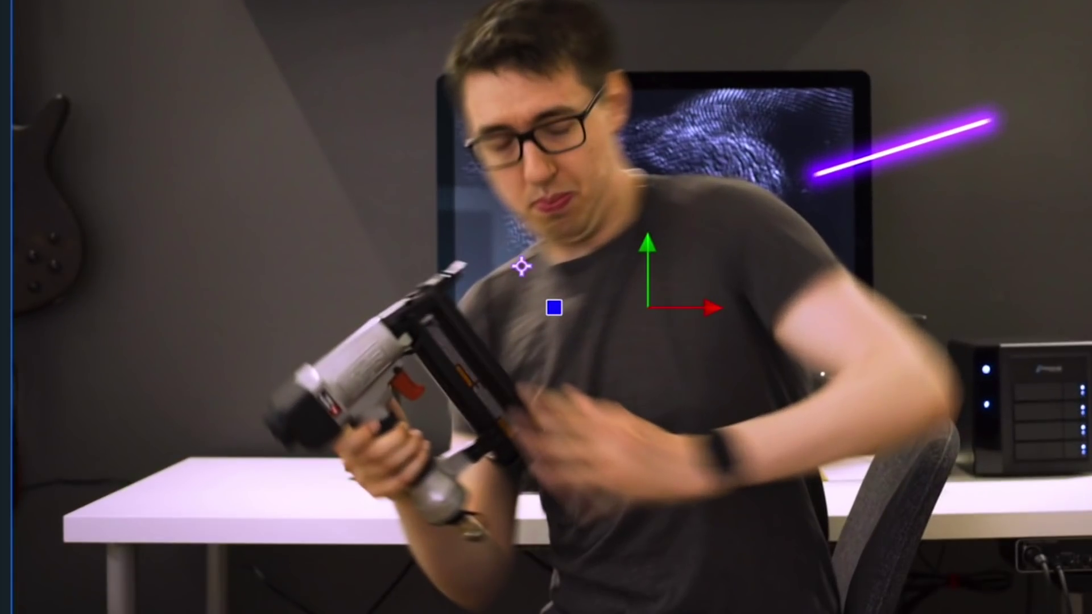
Move the Zoom Blur center to about -504, 86, set its strength to 50, and preview the shot.
drag(529, 267, 479, 279)
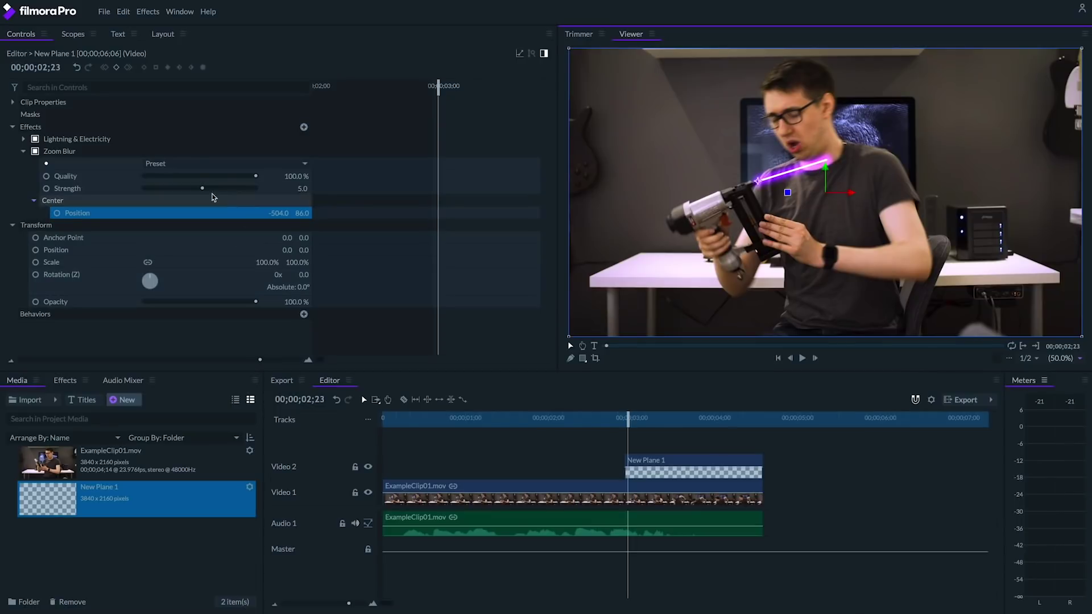
mouse_move(206, 191)
mouse_down()
mouse_move(239, 188)
mouse_move(230, 191)
mouse_up()
drag(628, 418, 591, 420)
key(space)
drag(657, 419, 627, 419)
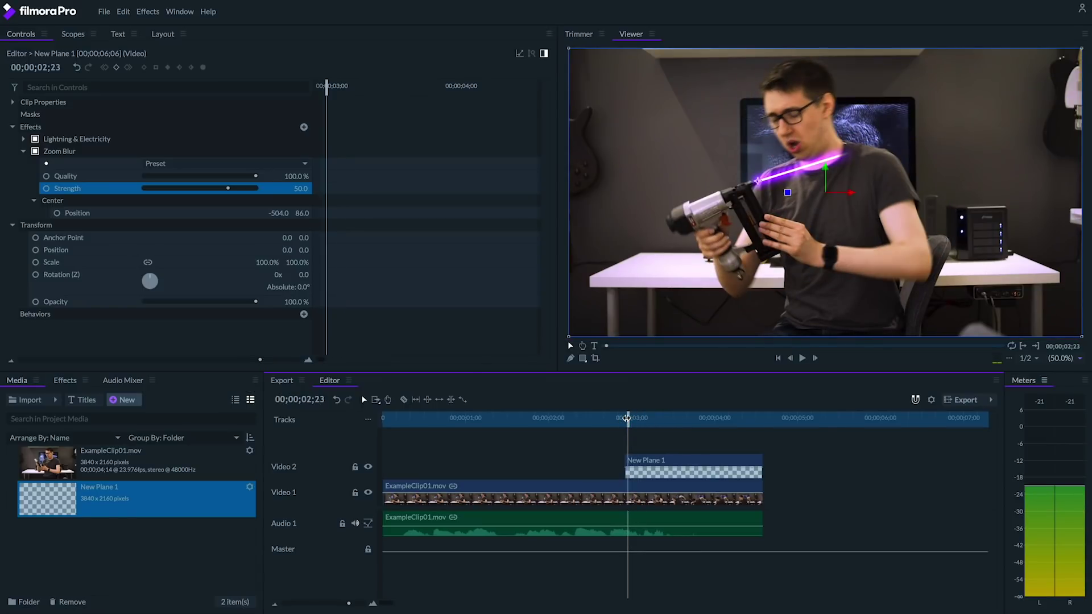
Add another New Plane 1 on a track above the bolt, trim it to the footage's length, and set its blend mode to Screen.
drag(55, 507, 386, 447)
drag(908, 455, 762, 453)
drag(341, 509, 341, 530)
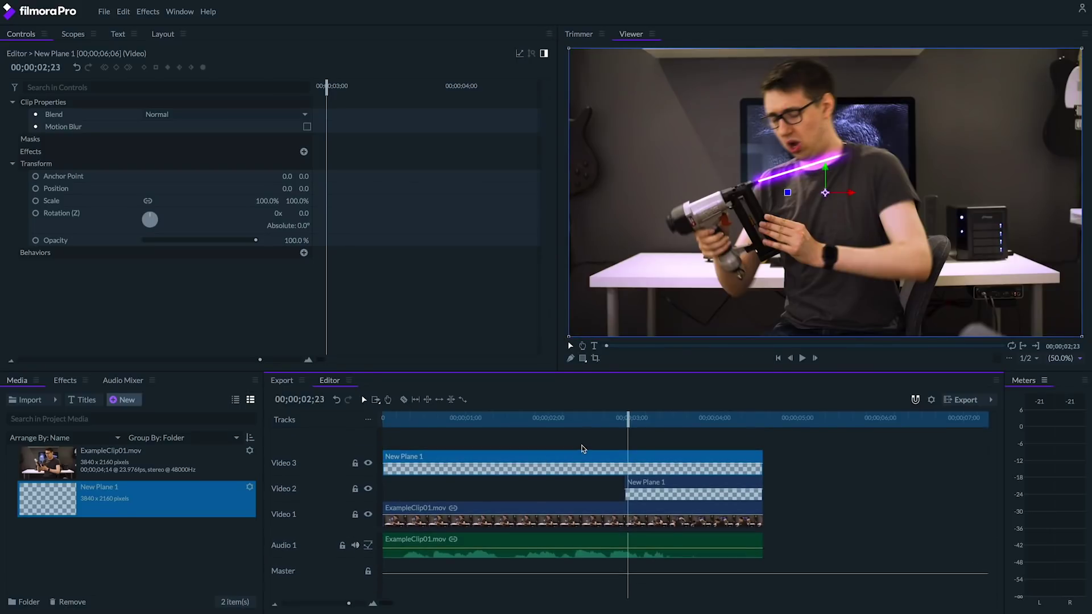
click(236, 114)
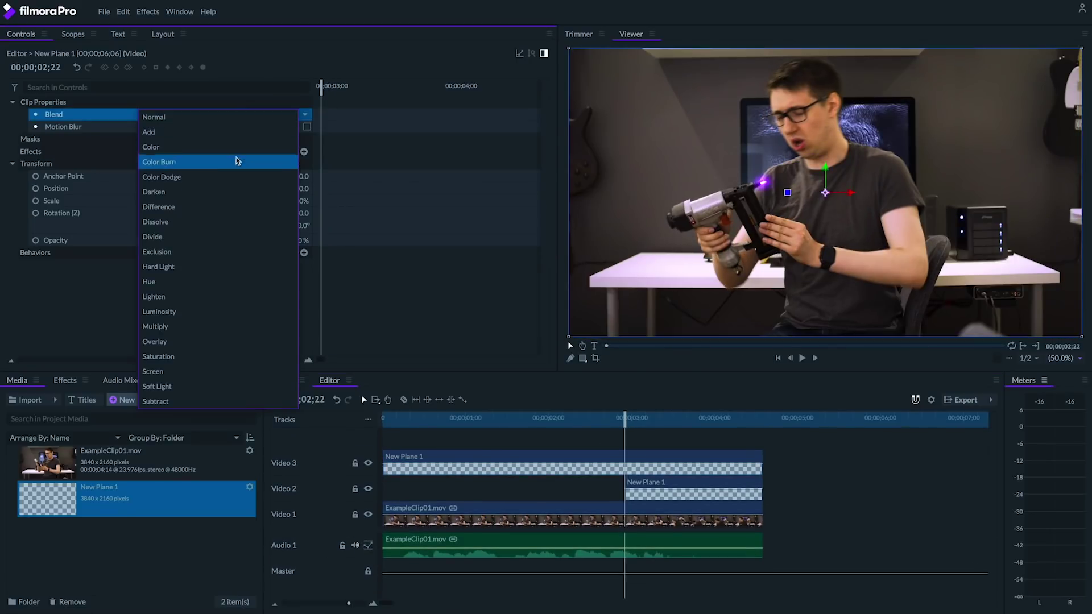
click(220, 371)
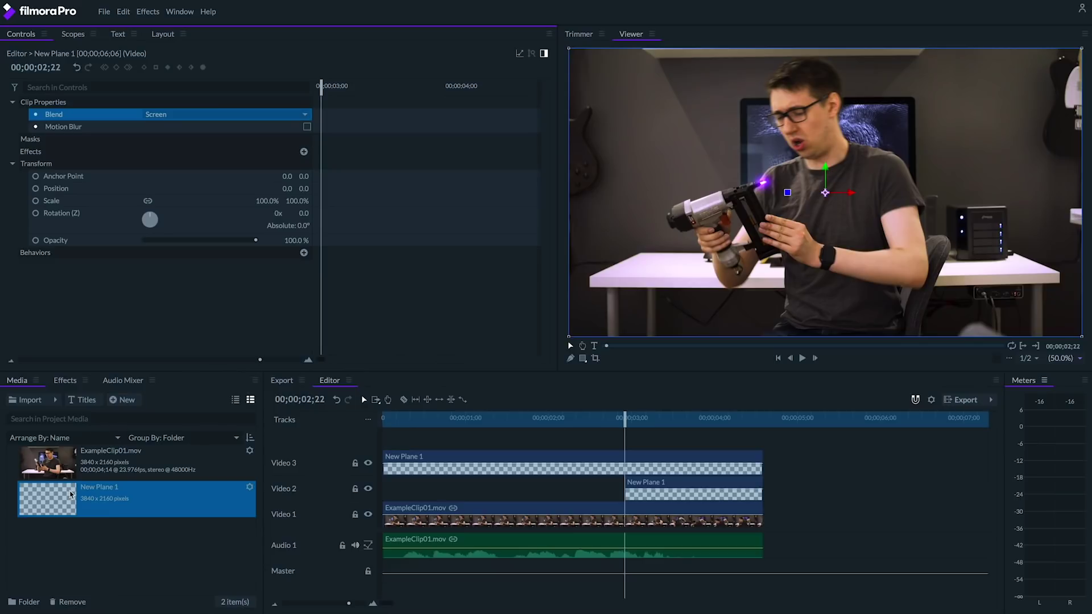
Add a Light Flares effect to the upper plane and place its hotspot at the nail gun's tip.
click(305, 152)
text(light flares)
click(436, 241)
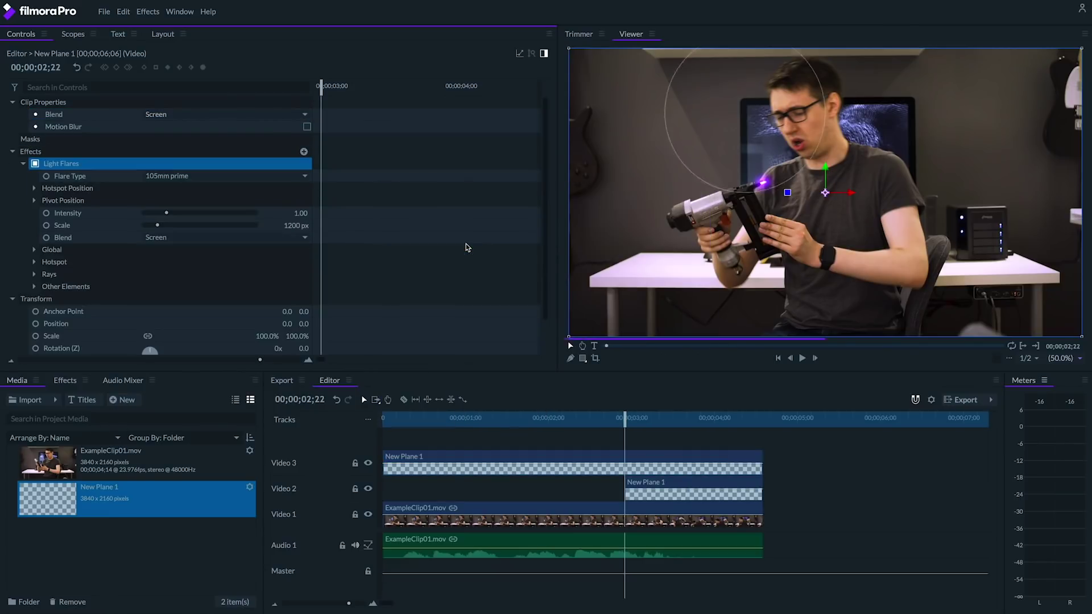
click(745, 121)
drag(745, 121, 762, 183)
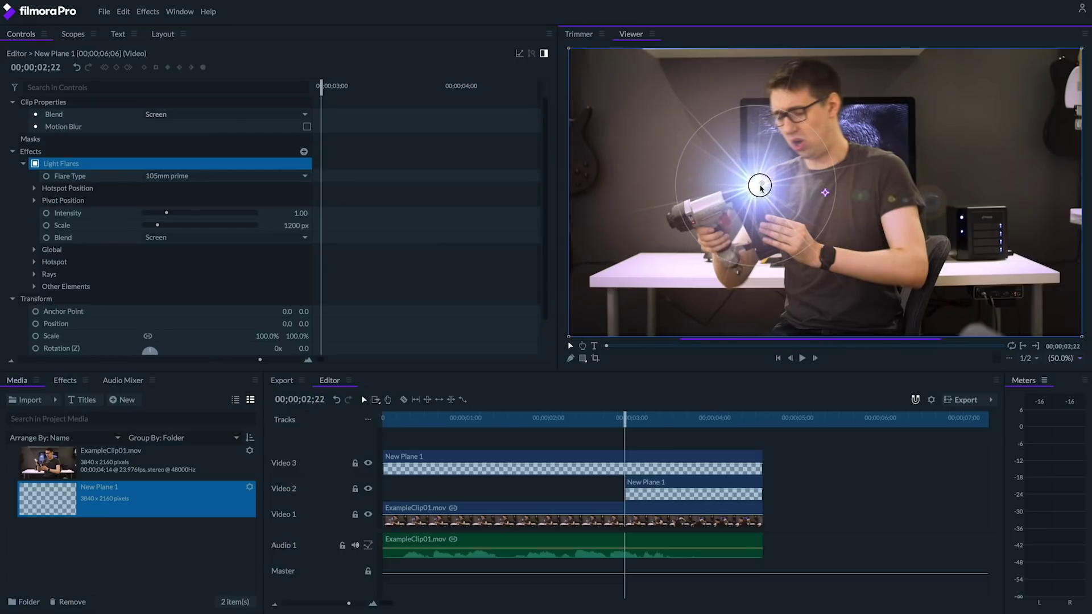
Set the flare type to Anamorphic spiked and its scale to 600 px, fine-tuning the hotspot on the gun's tip.
click(205, 177)
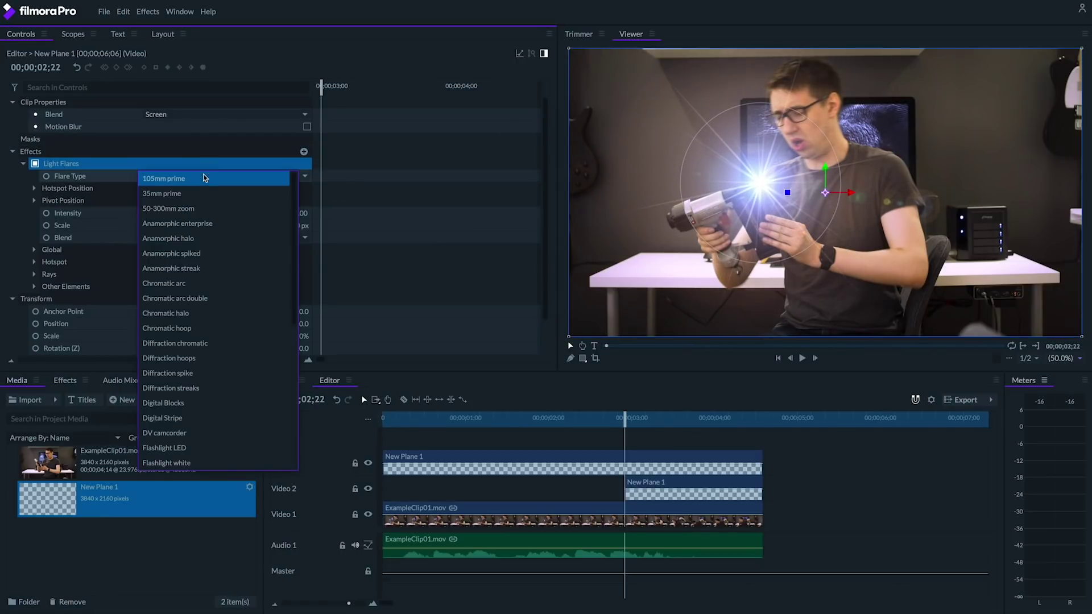
click(208, 253)
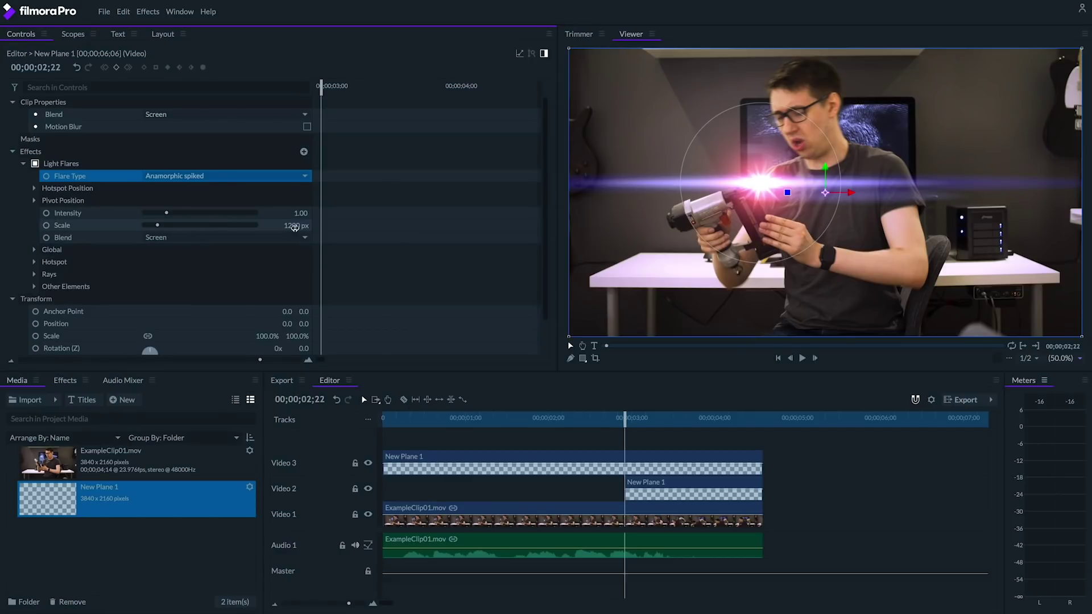
drag(298, 227, 262, 227)
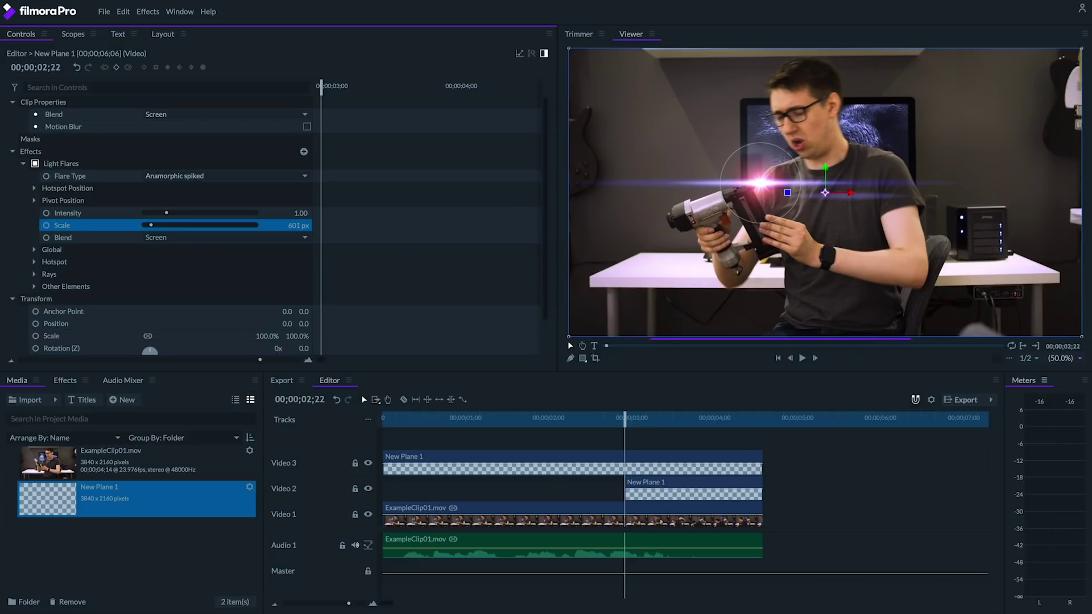
click(758, 183)
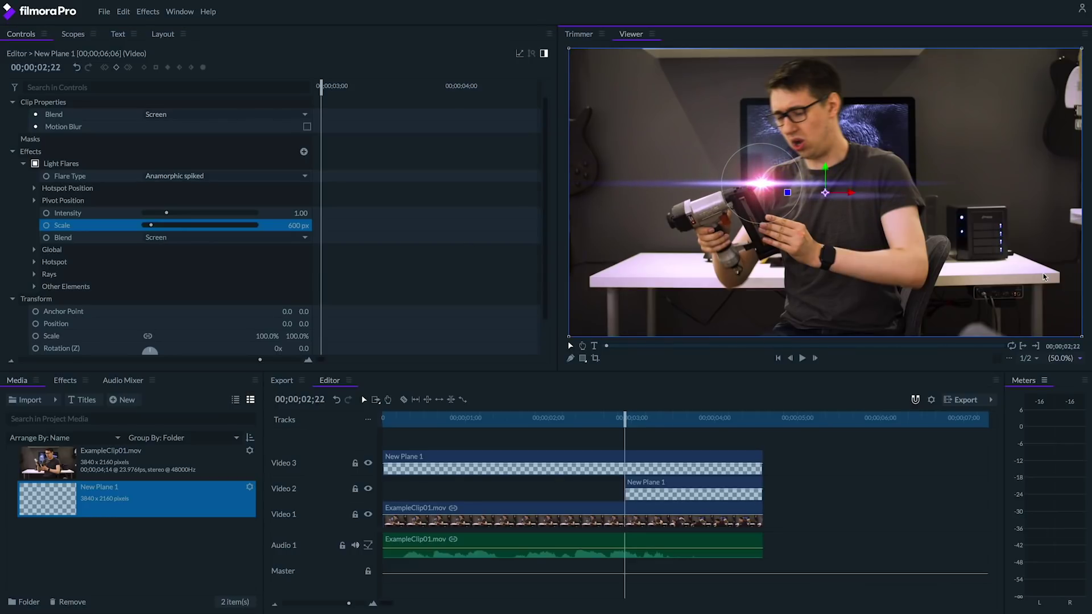
Keyframe the flare intensity at 1.00 on frame 00;00;02;22 and at 0 on frame 00;00;02;20.
click(46, 214)
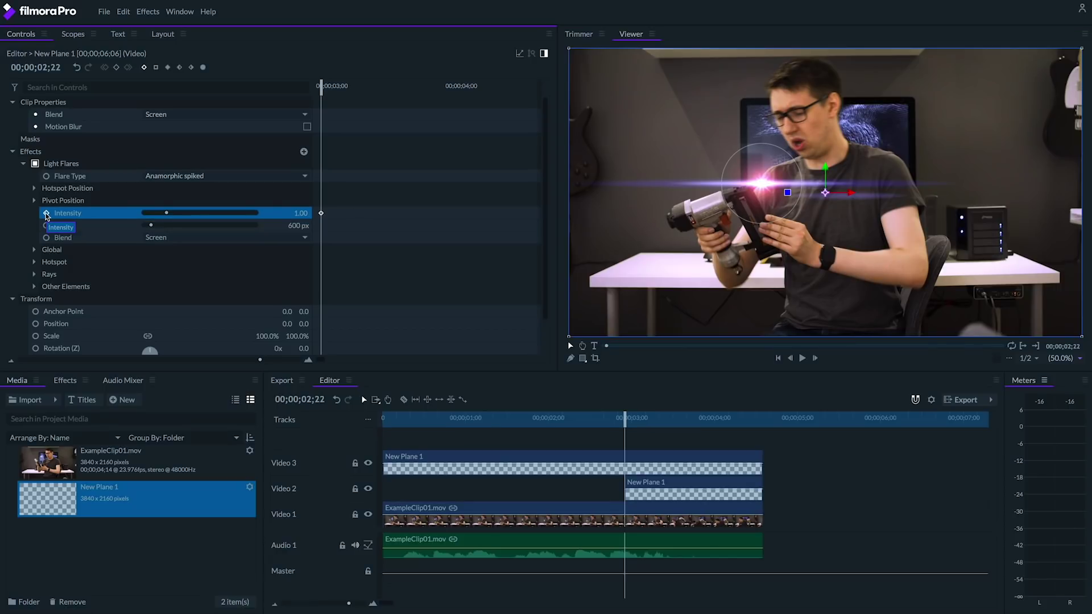
key(Left)
key(Left)
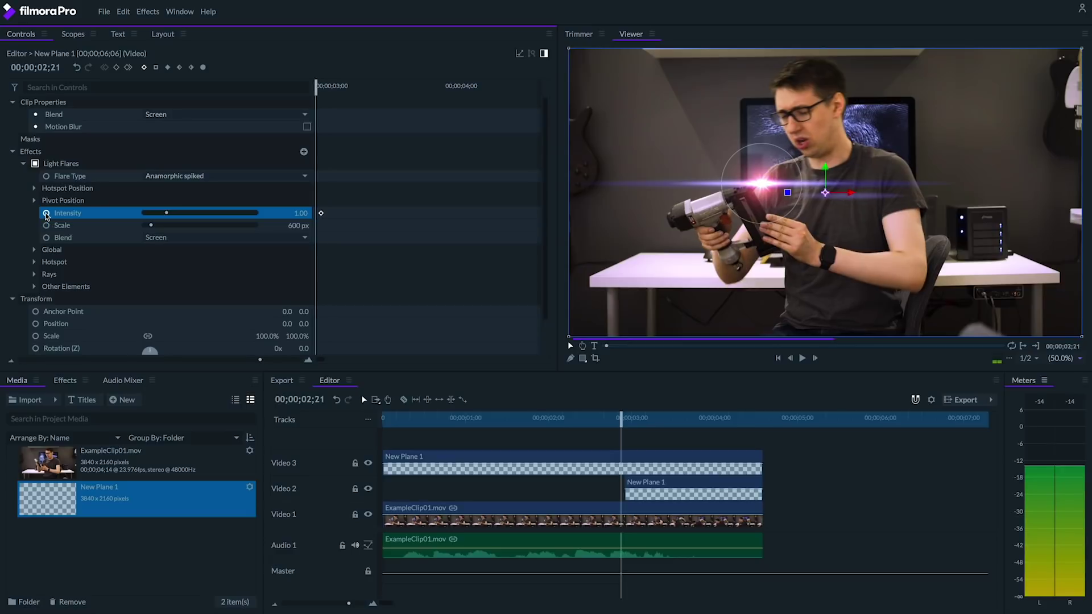
click(298, 214)
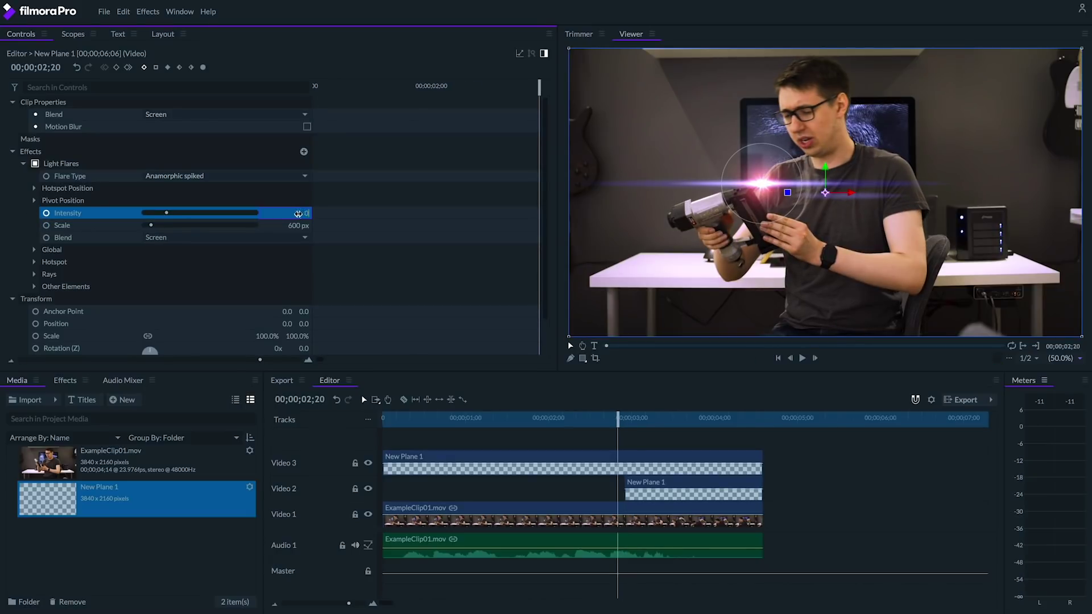
text(0)
key(Return)
scroll(469, 238, right, 2)
key(Right)
key(Right)
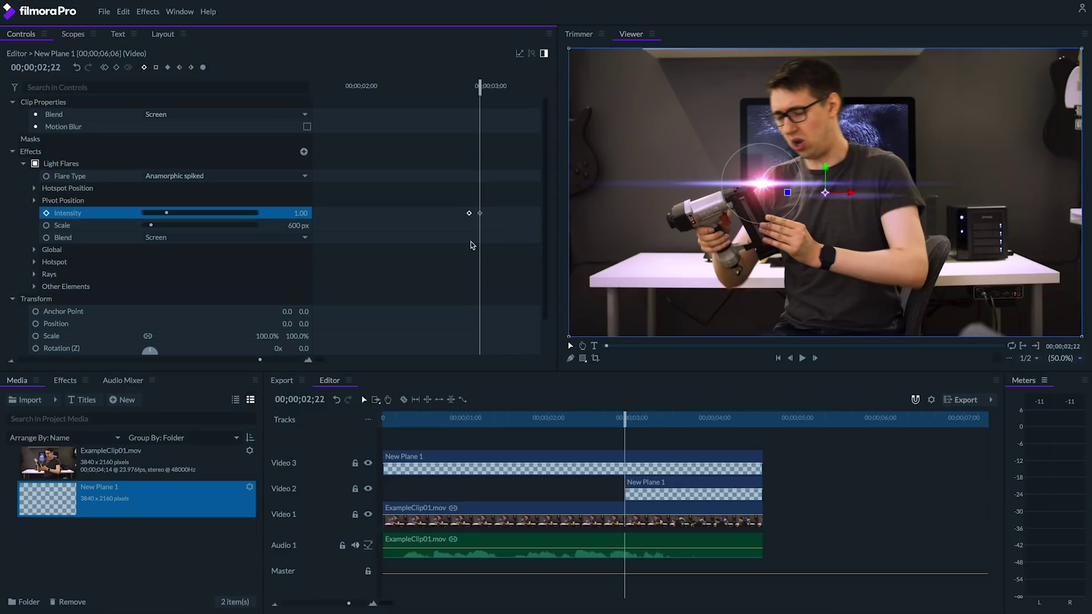
Add a flare intensity keyframe of 0 at 00;00;03;01 so the flash fades out.
key(space)
key(space)
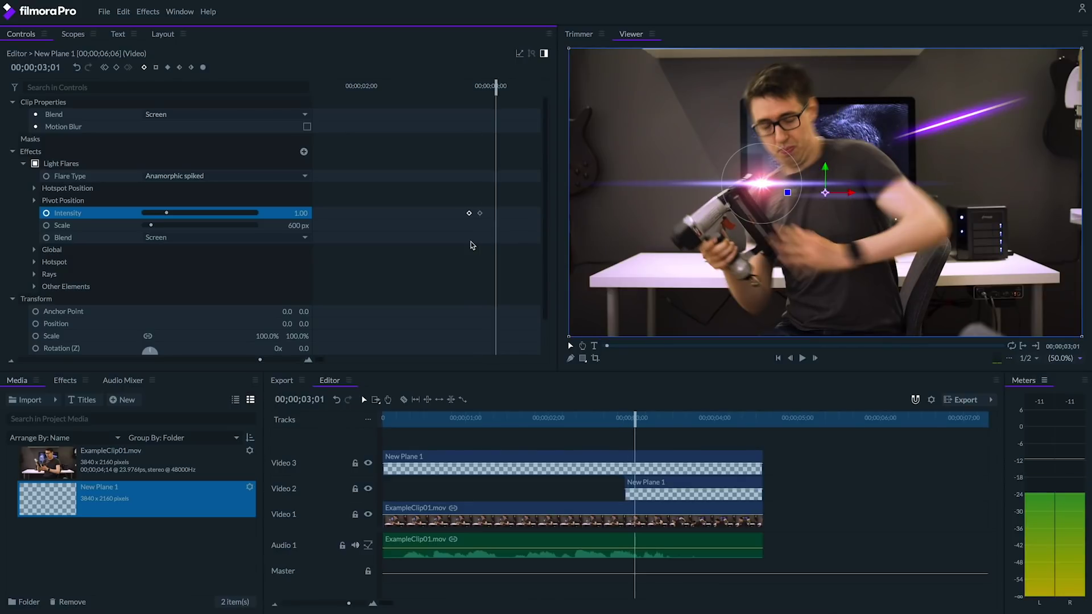
drag(166, 215, 123, 216)
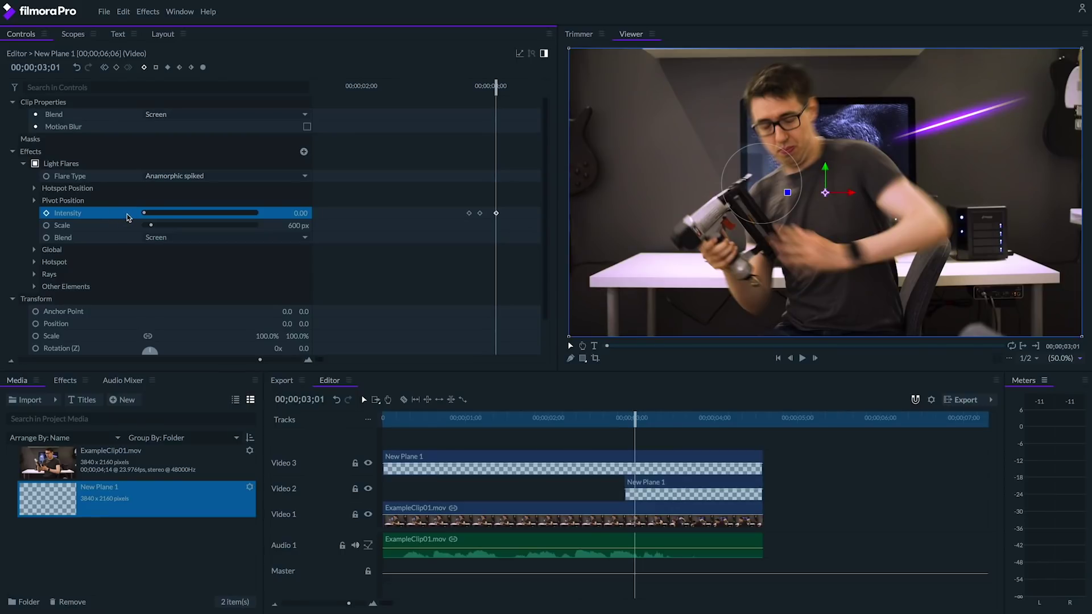
Keyframe the flare's hotspot center at 00;00;02;22, and move it to about -480, 56 on the gun's tip at 00;00;02;20.
click(34, 189)
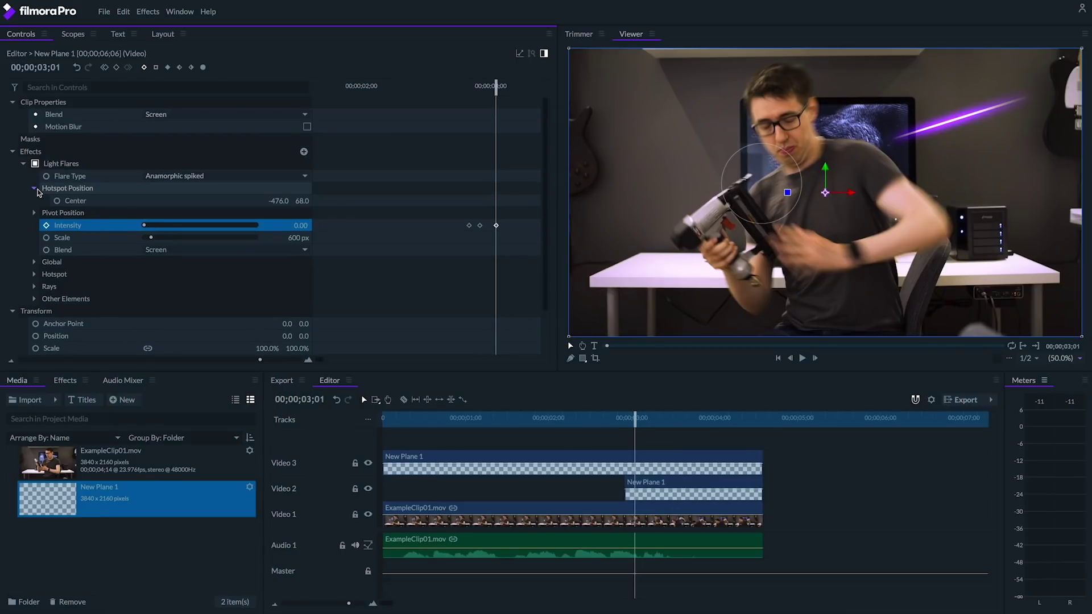
drag(495, 86, 483, 91)
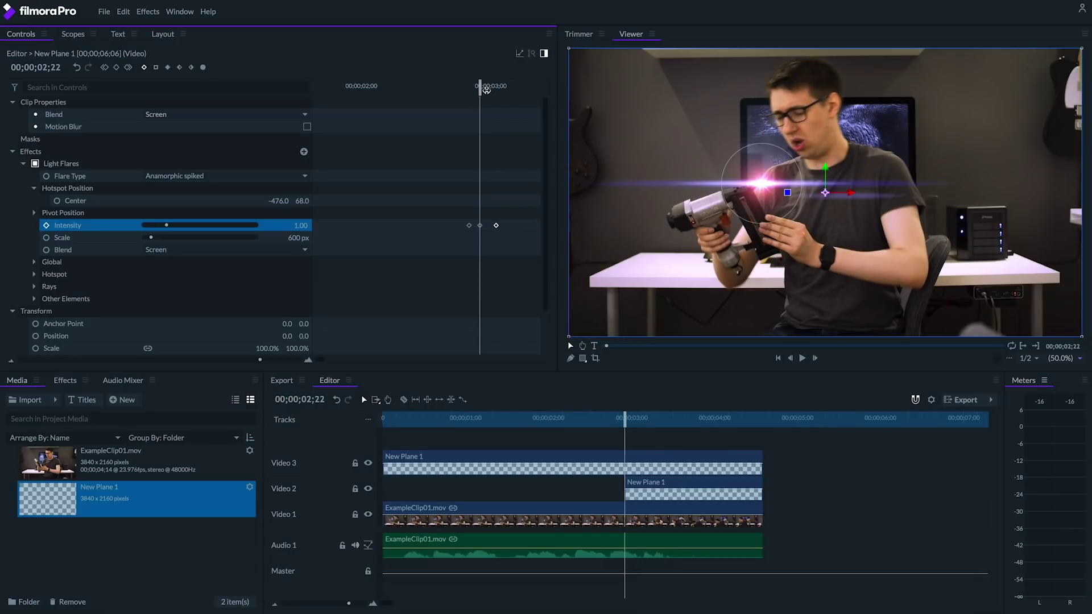
click(57, 202)
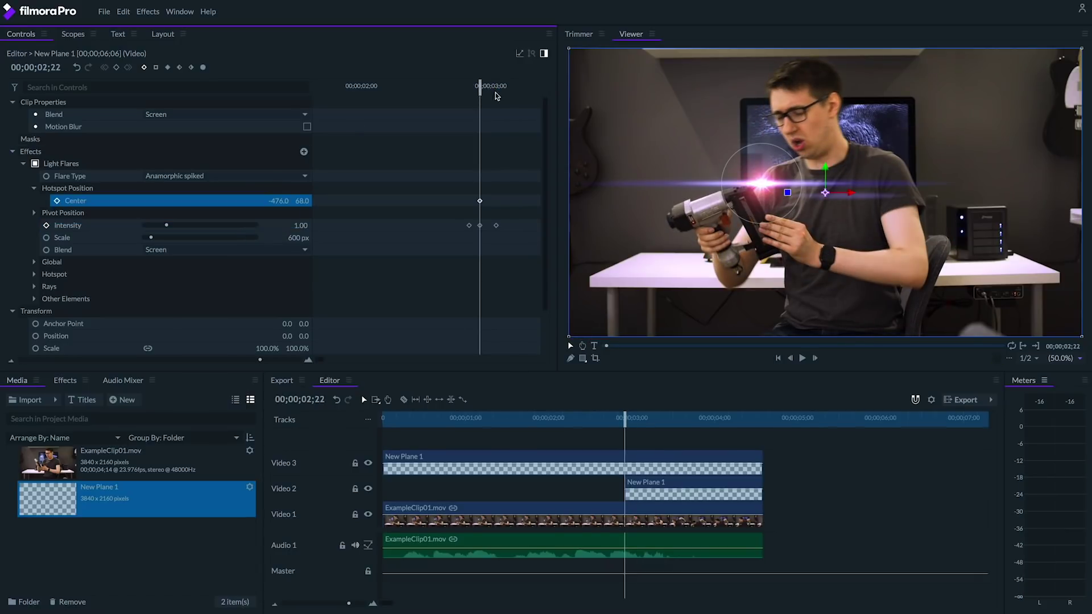
drag(481, 88, 469, 89)
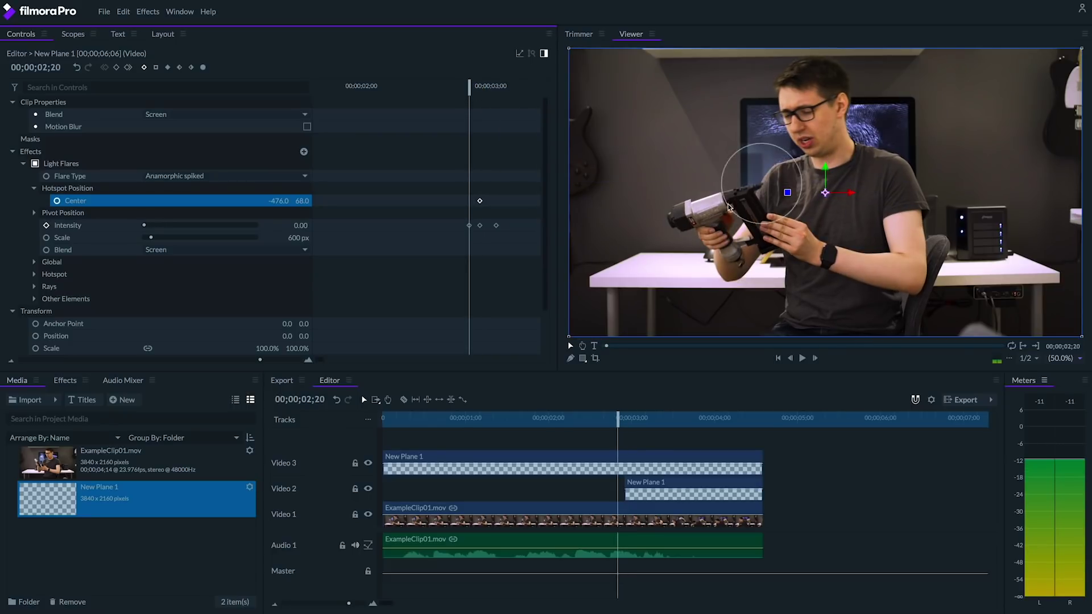
click(472, 93)
drag(762, 195, 760, 200)
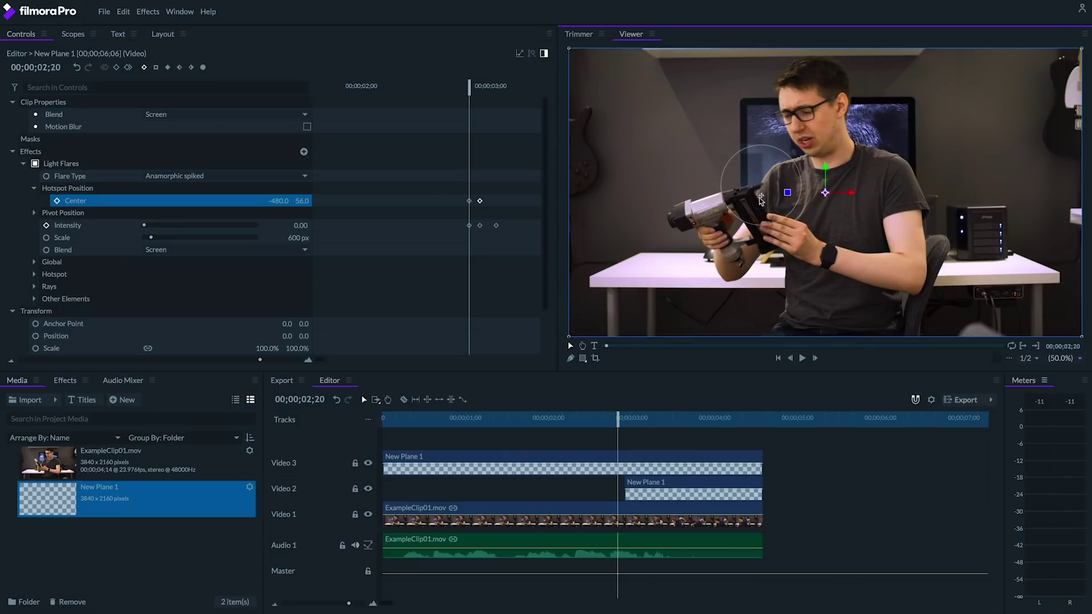
Keep the hotspot on the gun's tip with center keyframes of about -492, 88 at 00;00;02;23 and -512, 112 at 00;00;03;00.
drag(465, 87, 491, 89)
drag(761, 194, 761, 194)
scroll(757, 191, up, 2)
scroll(756, 188, down, 1)
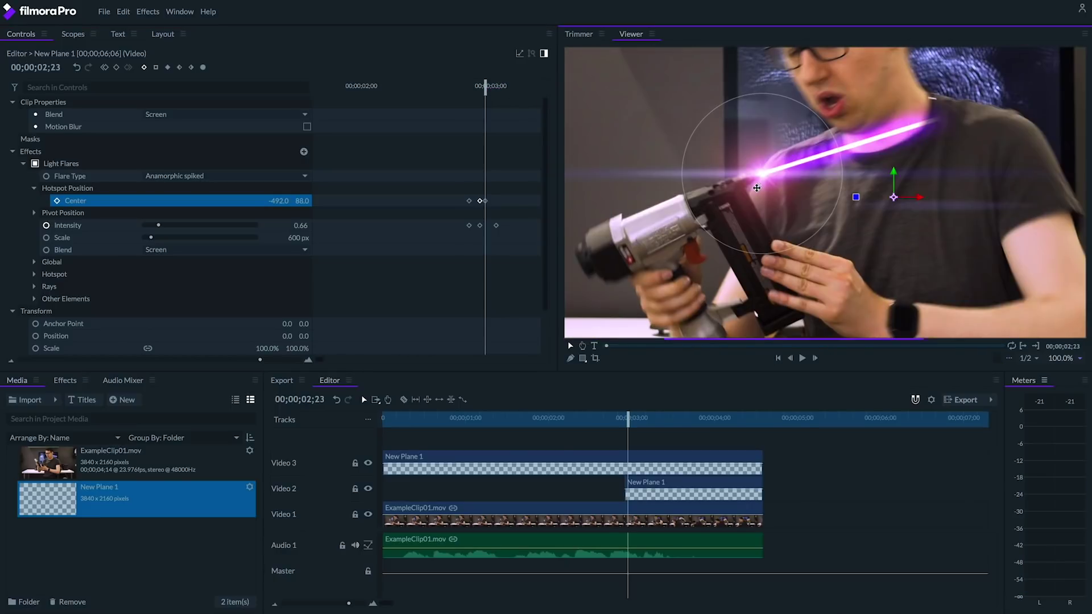
click(491, 90)
drag(760, 184, 761, 181)
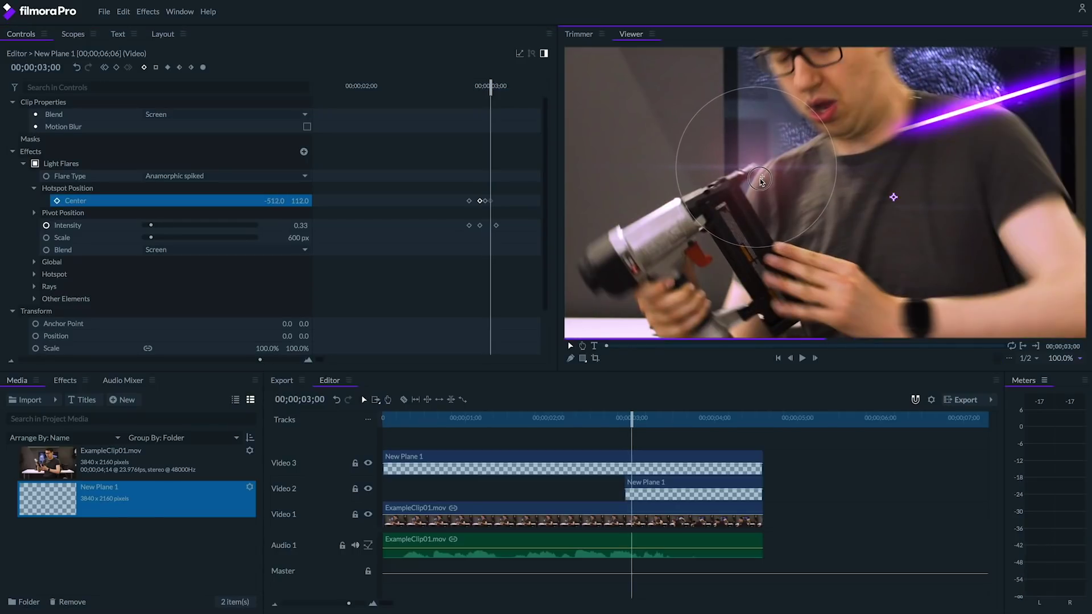
drag(490, 93, 470, 86)
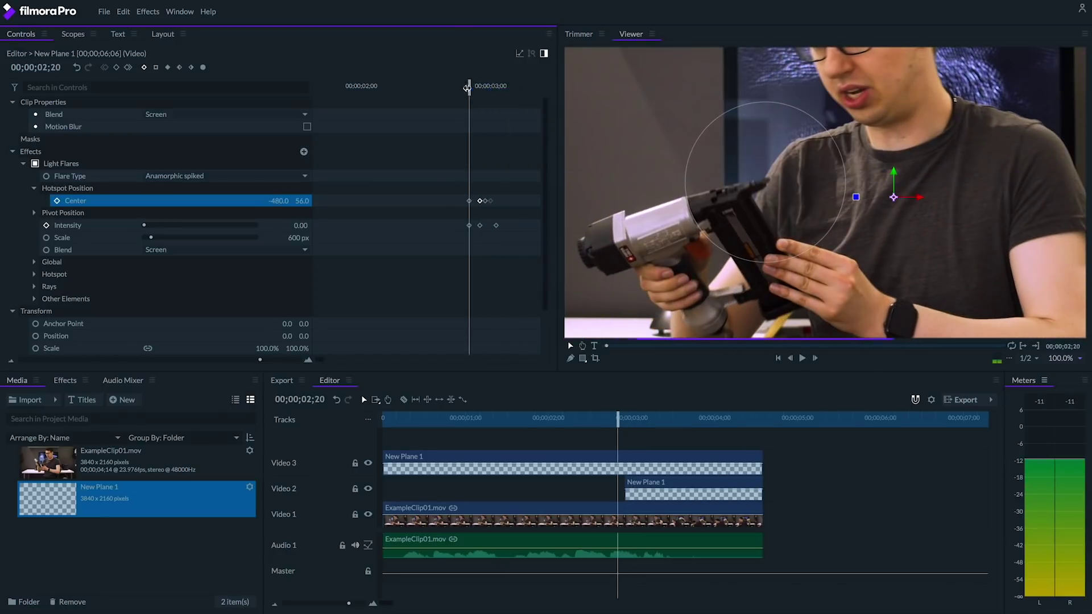